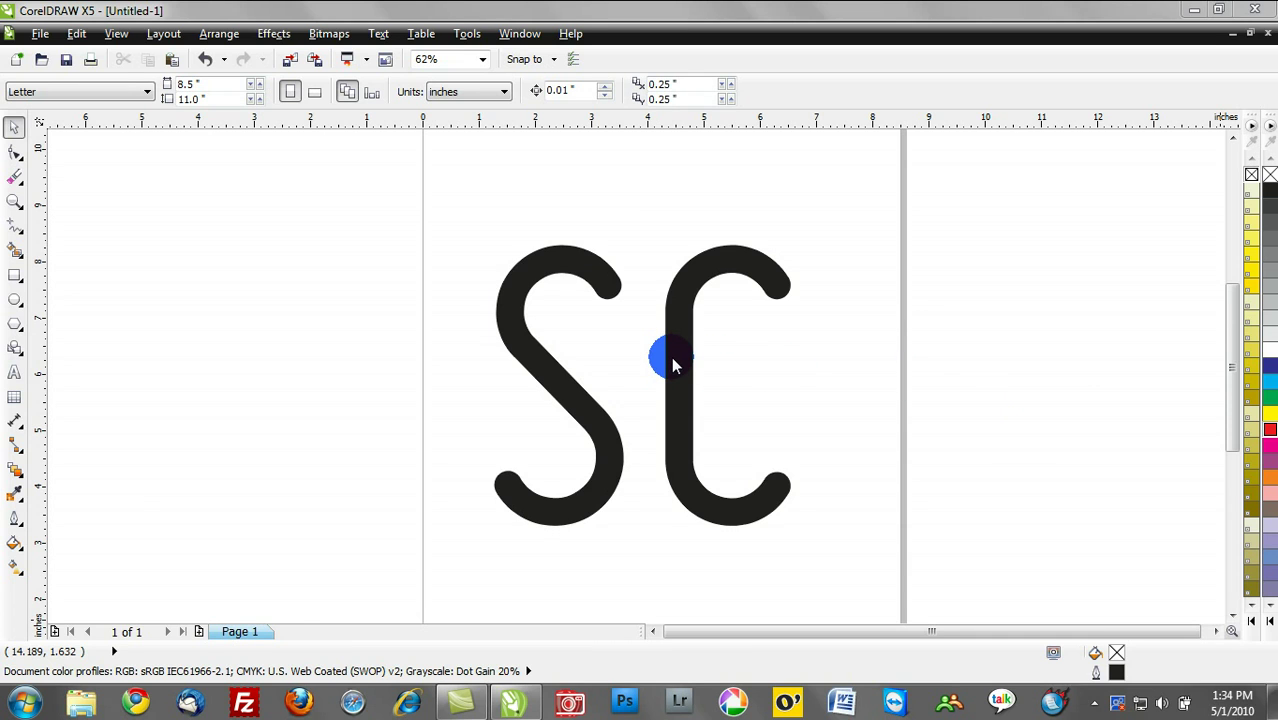
# Step: Break the SC text apart into separate S and C letters and move them apart
pyautogui.moveTo(670, 351)
pyautogui.mouseDown()
pyautogui.moveTo(665, 371)
pyautogui.moveTo(671, 337)
pyautogui.mouseUp()
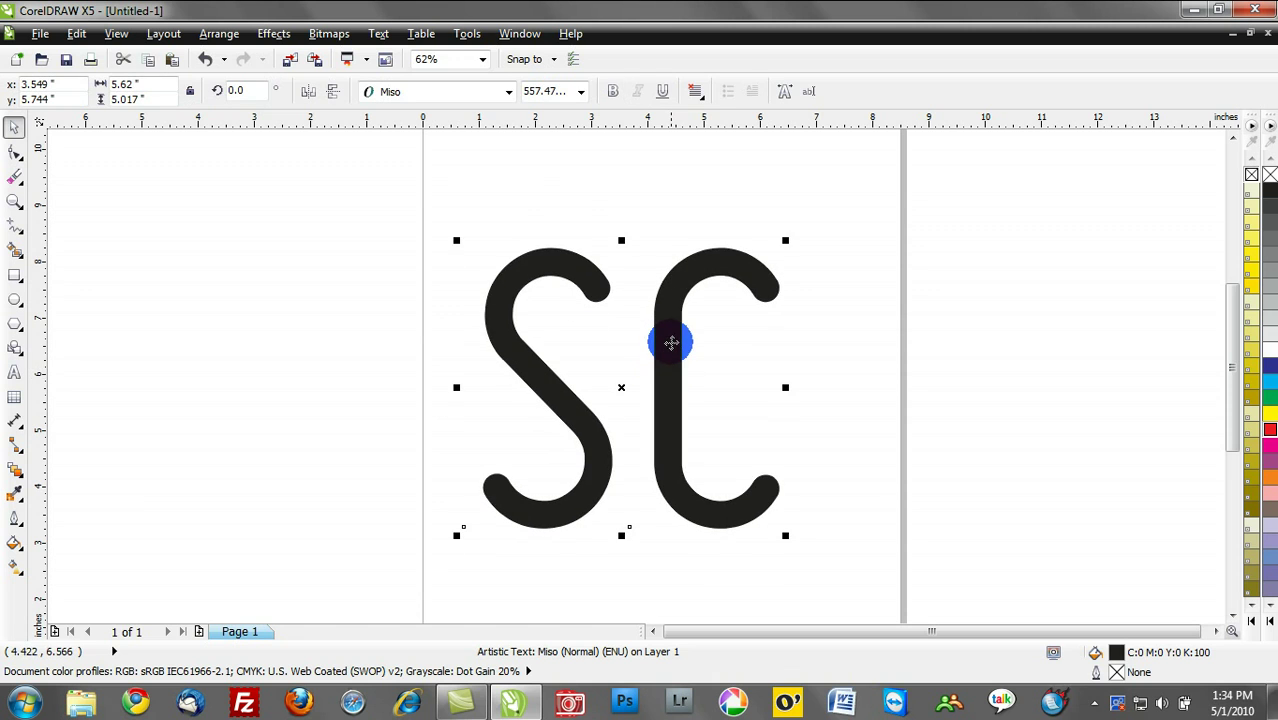
pyautogui.click(200, 36)
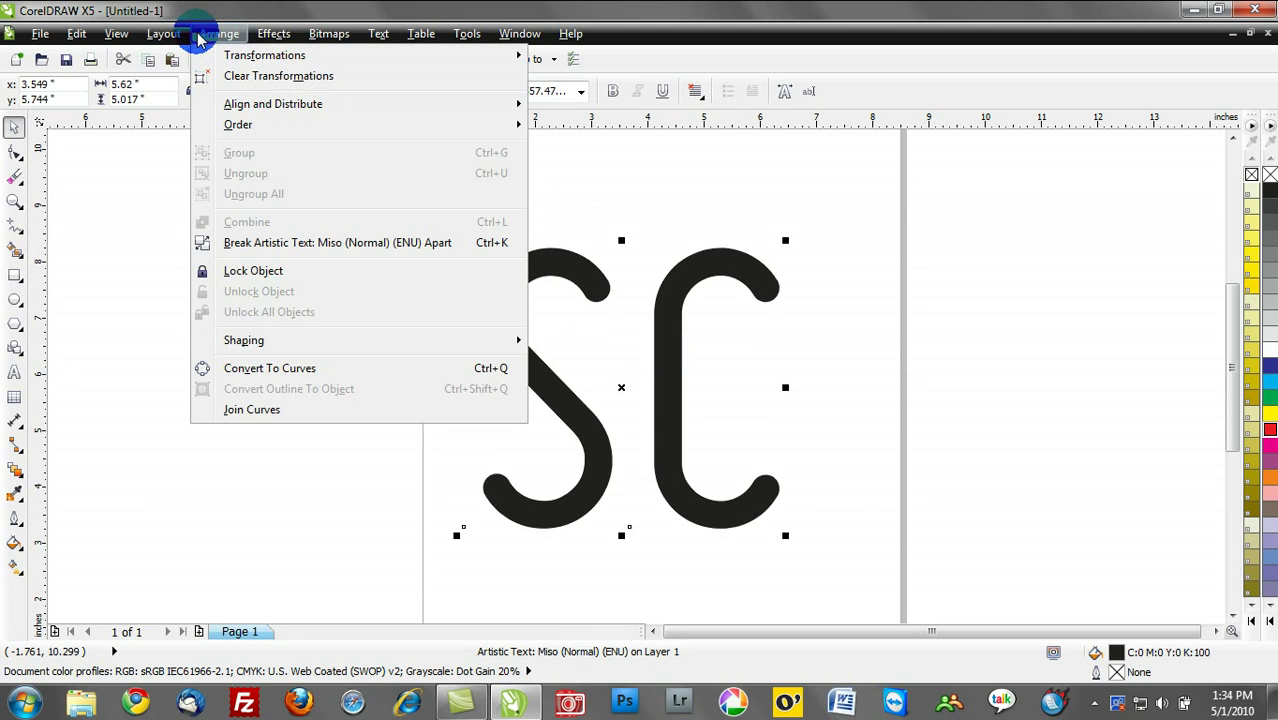
pyautogui.click(313, 250)
pyautogui.click(540, 225)
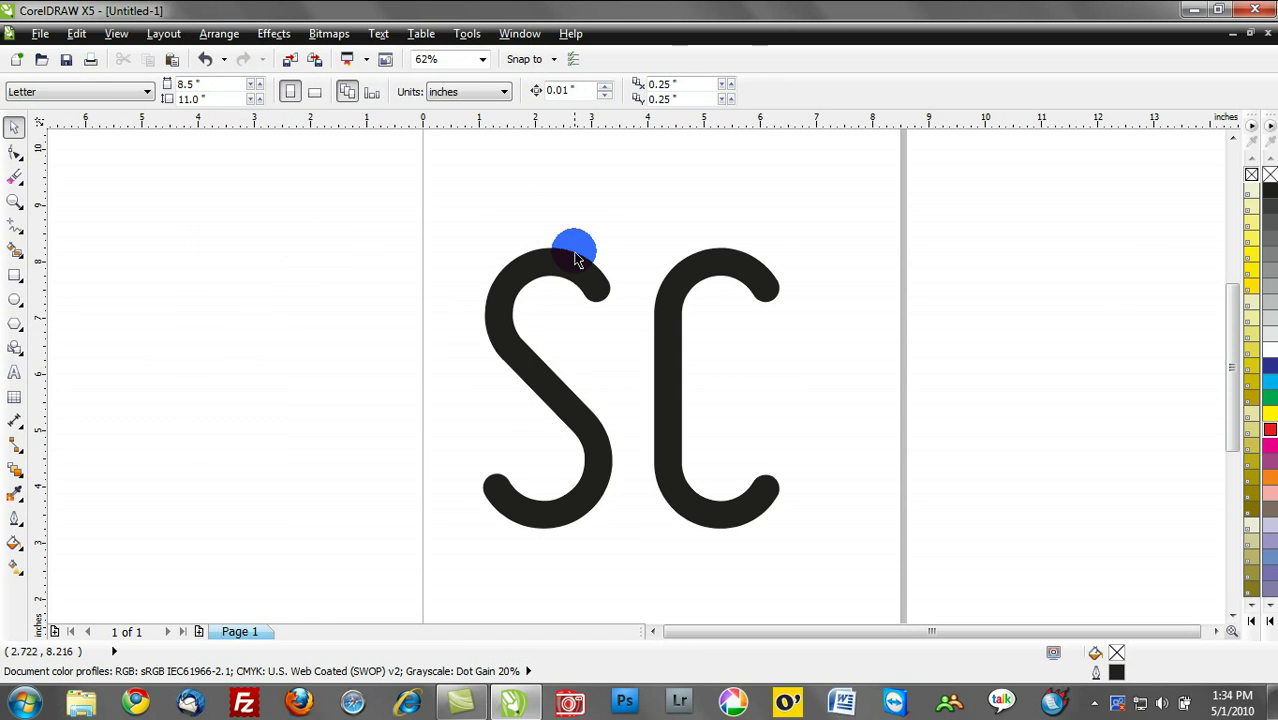
pyautogui.moveTo(573, 251); pyautogui.dragTo(592, 192)
pyautogui.moveTo(656, 289); pyautogui.dragTo(712, 327)
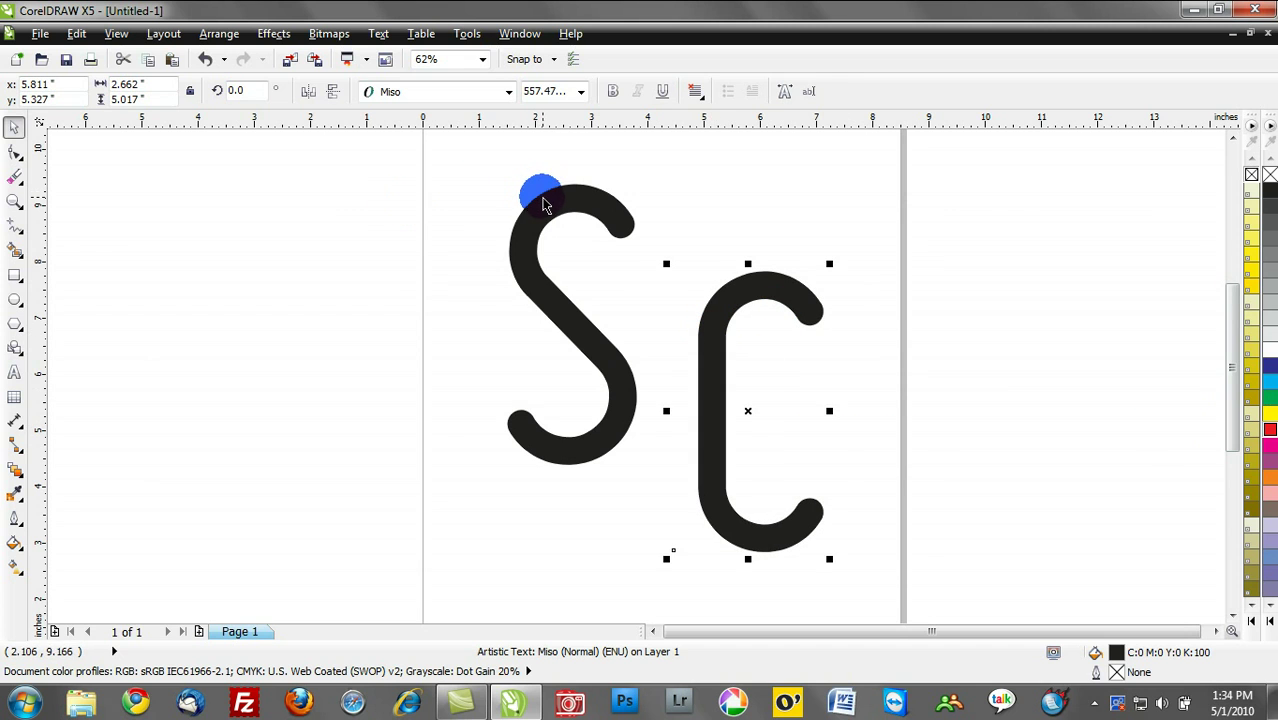
# Step: Fill the S red and slide the black C left so it overlaps the S
pyautogui.click(540, 196)
pyautogui.click(1268, 430)
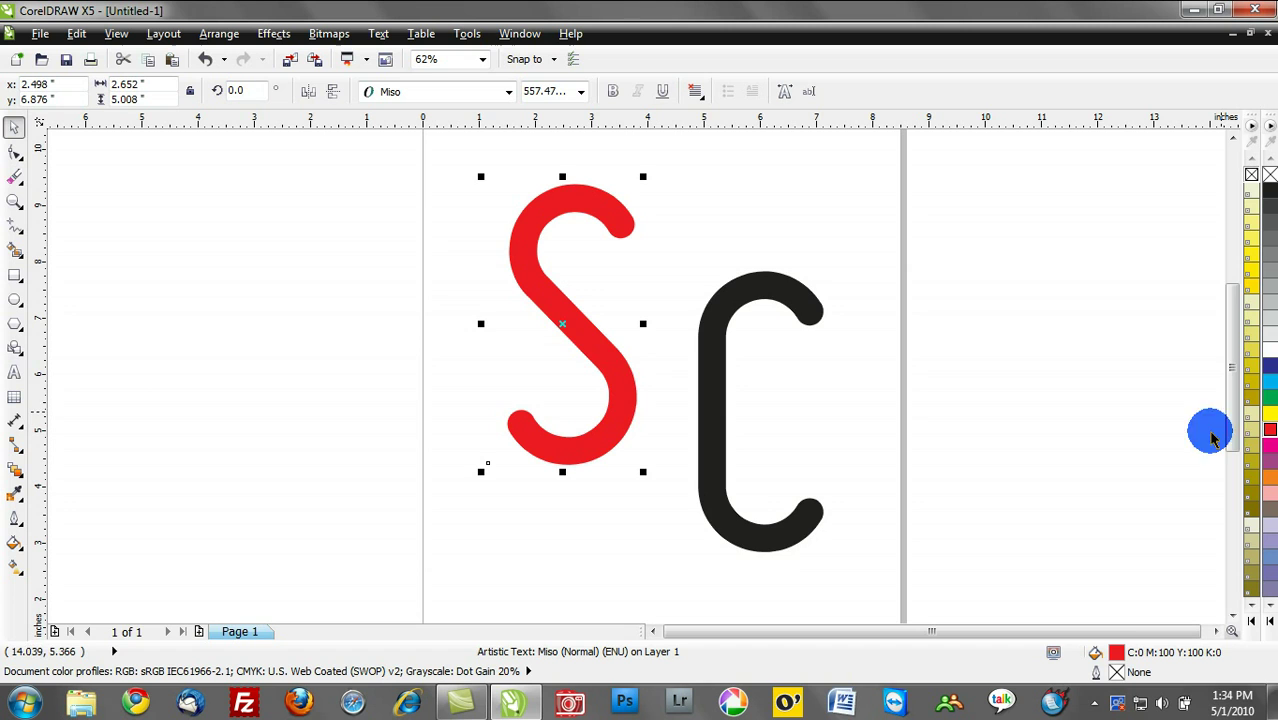
pyautogui.moveTo(712, 406); pyautogui.dragTo(580, 410)
# Step: Bring the red S in front of the black C with Shift+PgUp, undoing a stray duplicate
pyautogui.click(760, 430)
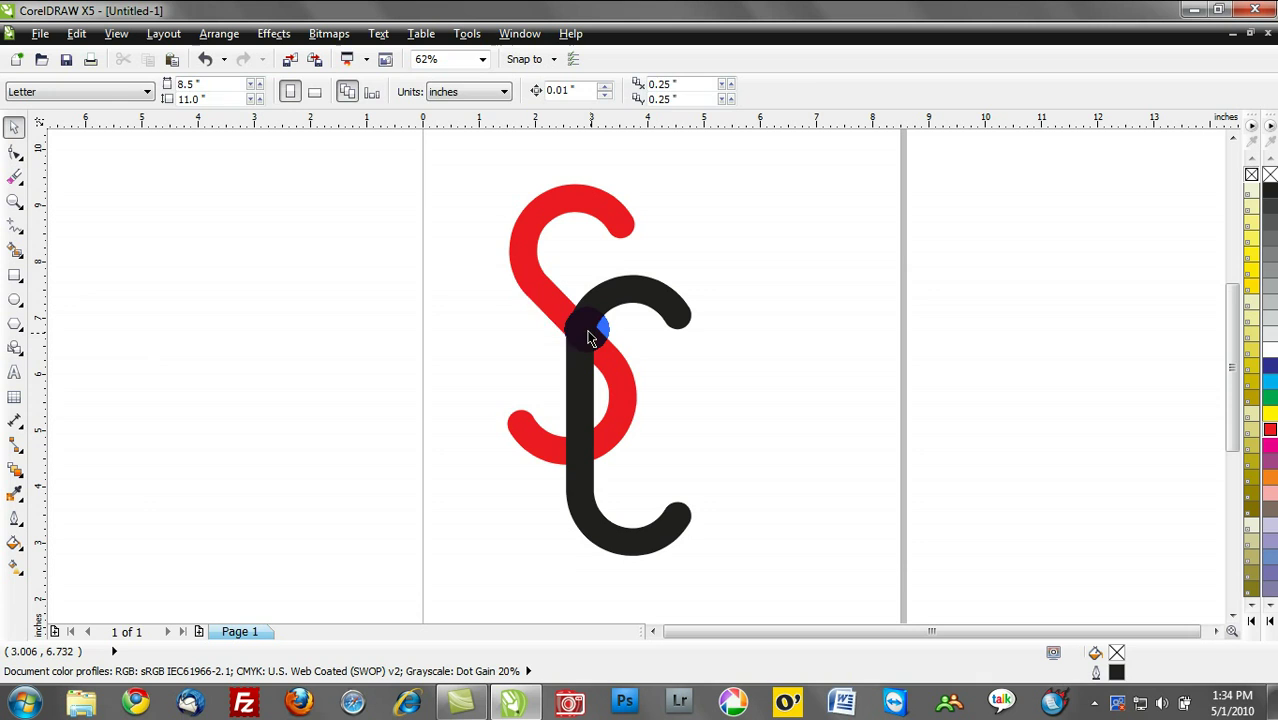
pyautogui.click(527, 273)
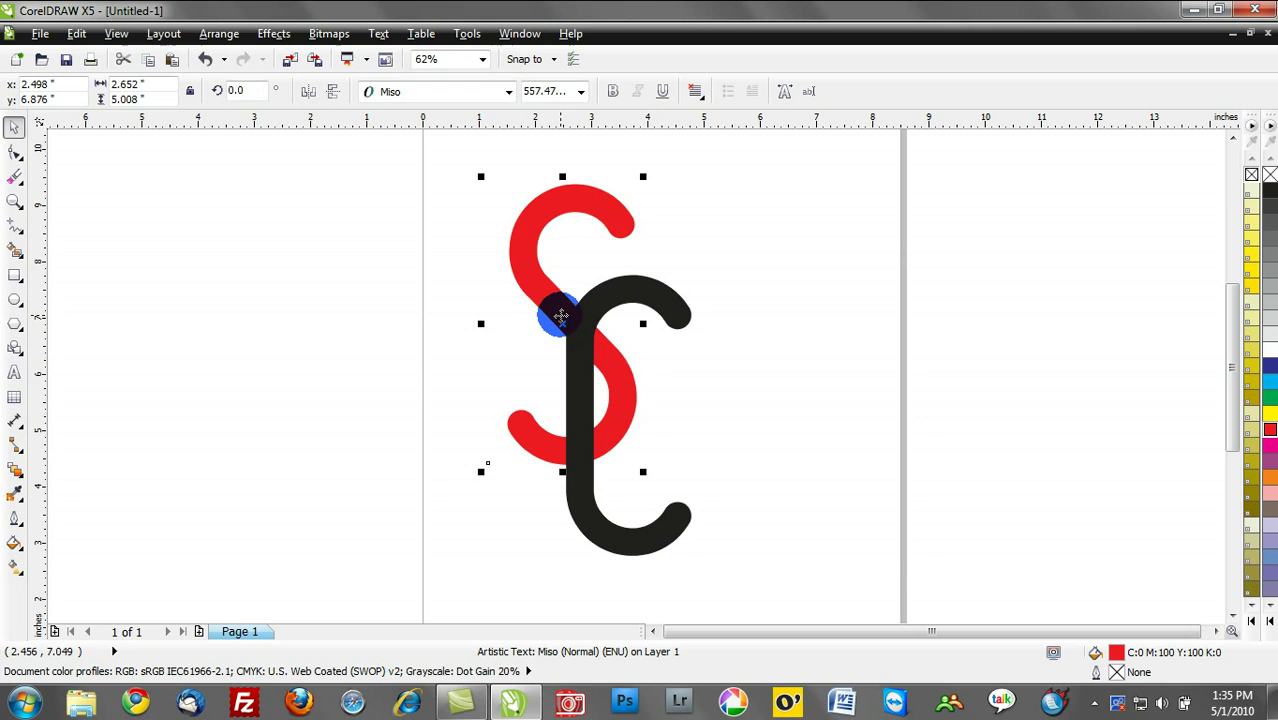
pyautogui.hotkey('shift', 'pageup')
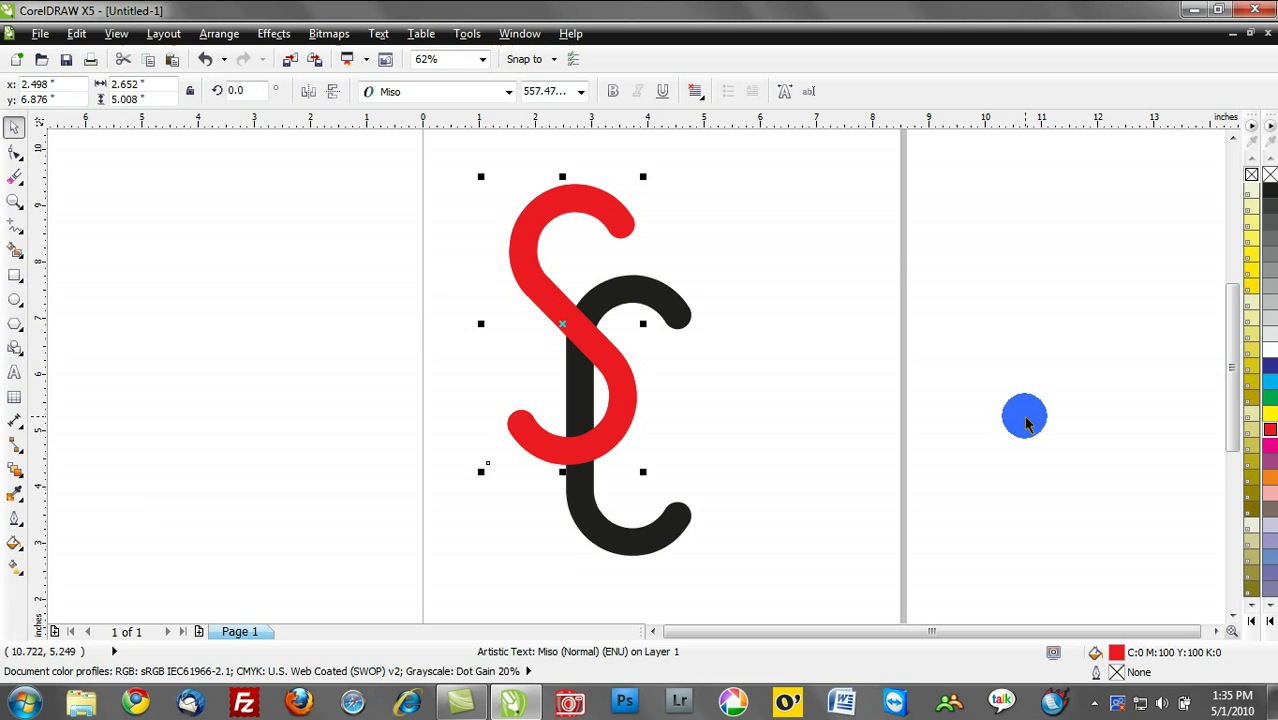
pyautogui.click(884, 385)
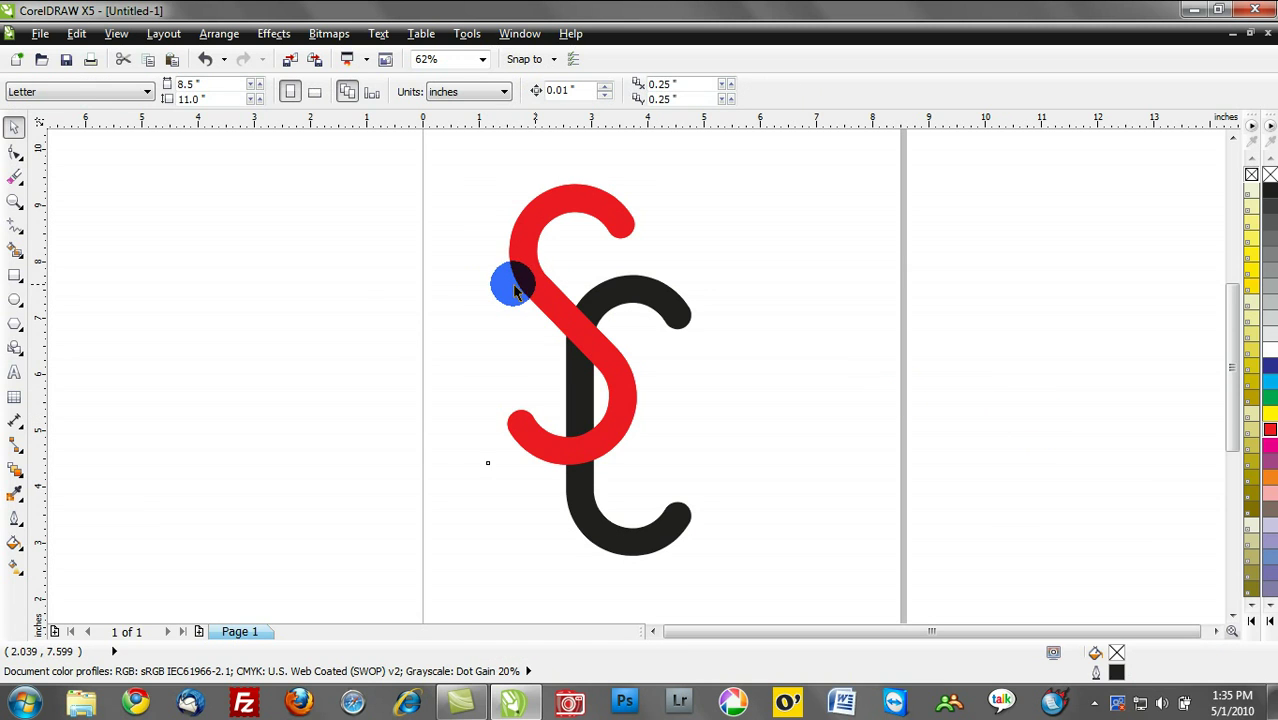
pyautogui.moveTo(513, 280); pyautogui.dragTo(358, 288)
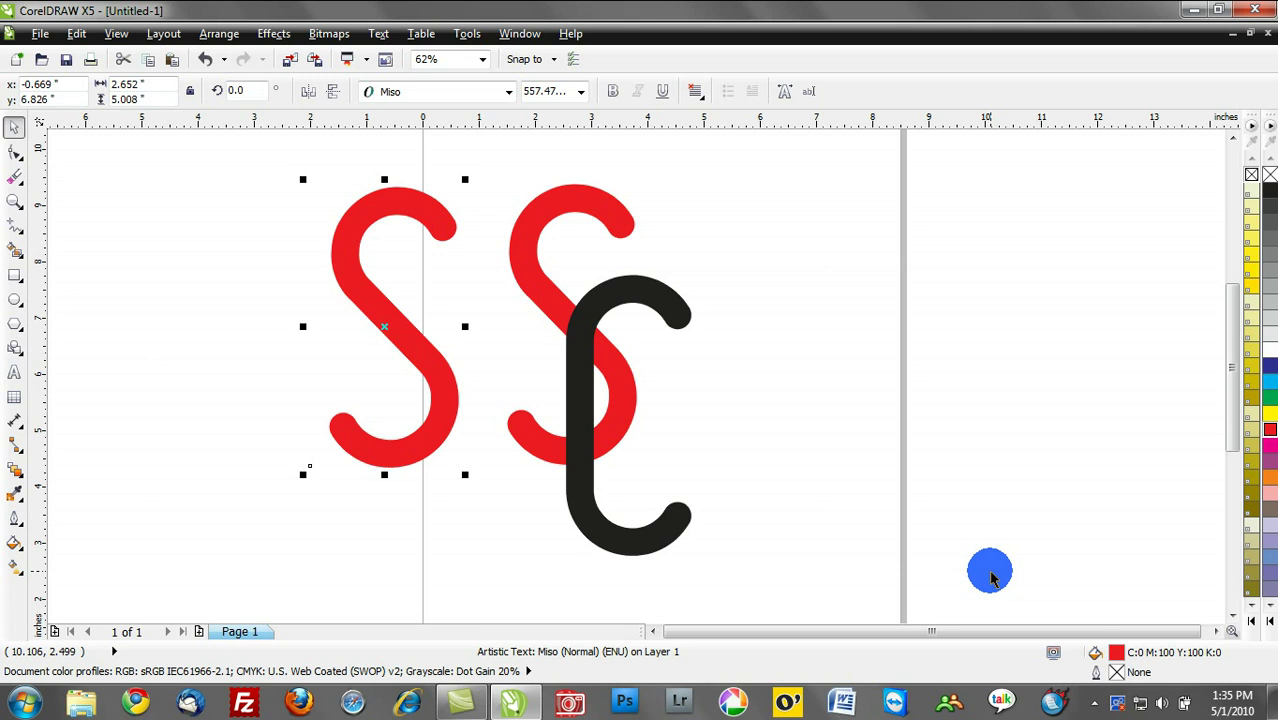
pyautogui.hotkey('ctrl', 'z')
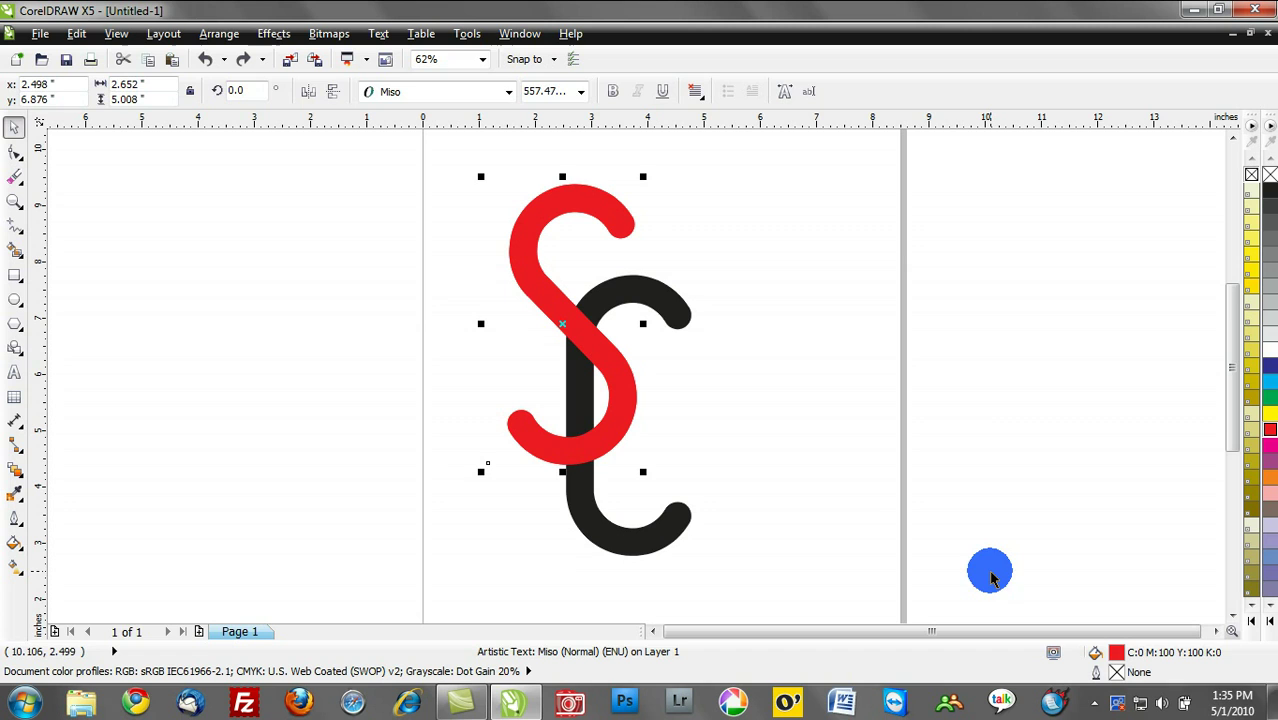
# Step: Switch to the Eraser tool from the Crop flyout
pyautogui.click(860, 430)
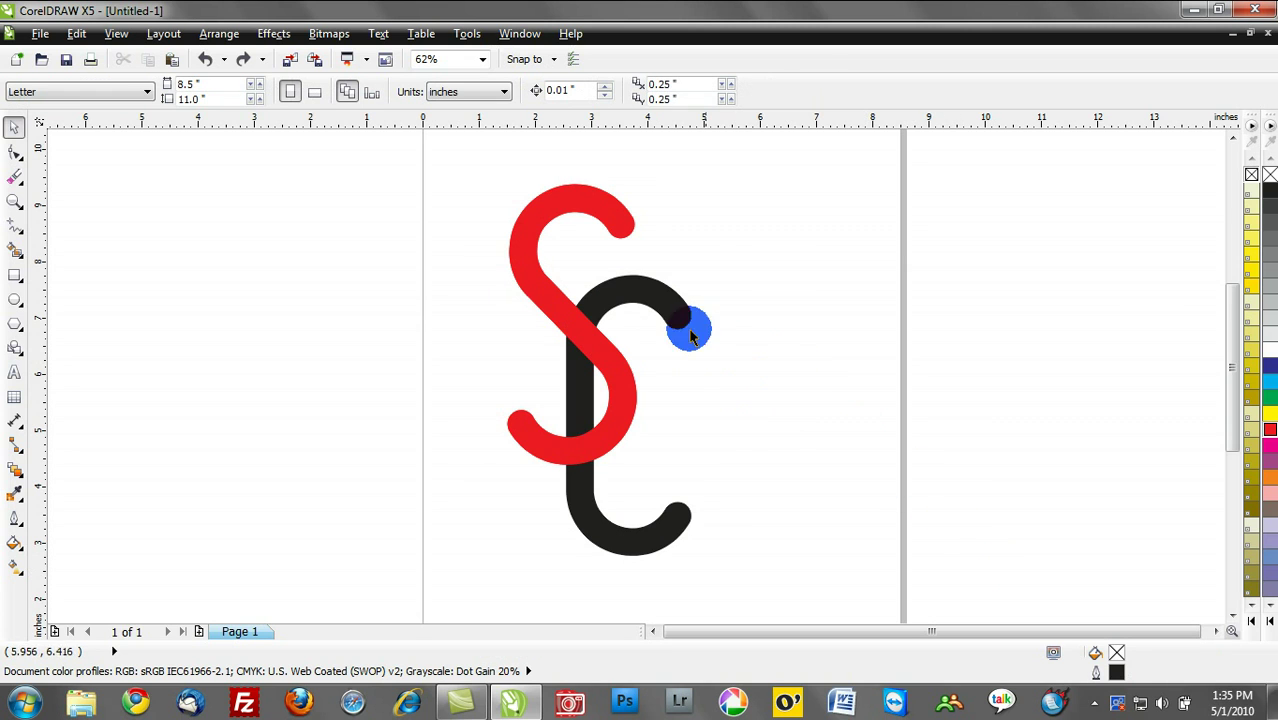
pyautogui.click(24, 186)
pyautogui.click(45, 178)
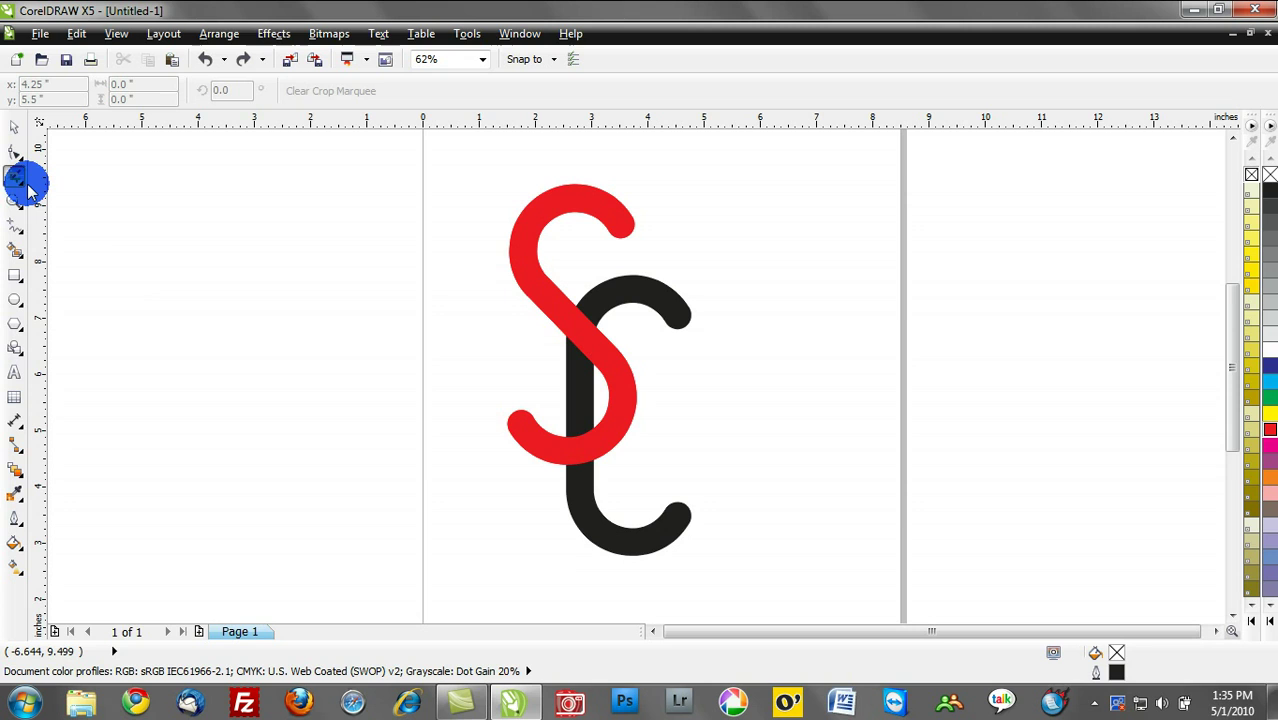
pyautogui.click(29, 190)
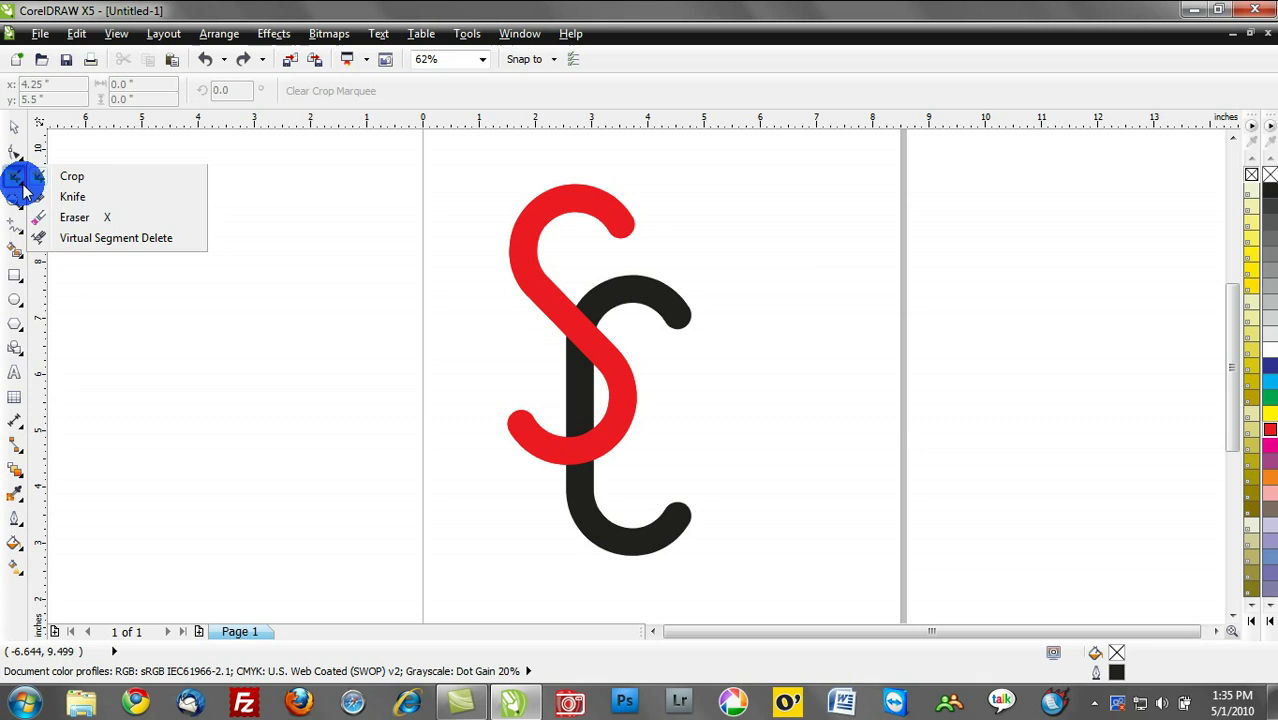
pyautogui.moveTo(24, 188)
pyautogui.mouseDown()
pyautogui.moveTo(44, 178)
pyautogui.moveTo(86, 219)
pyautogui.mouseUp()
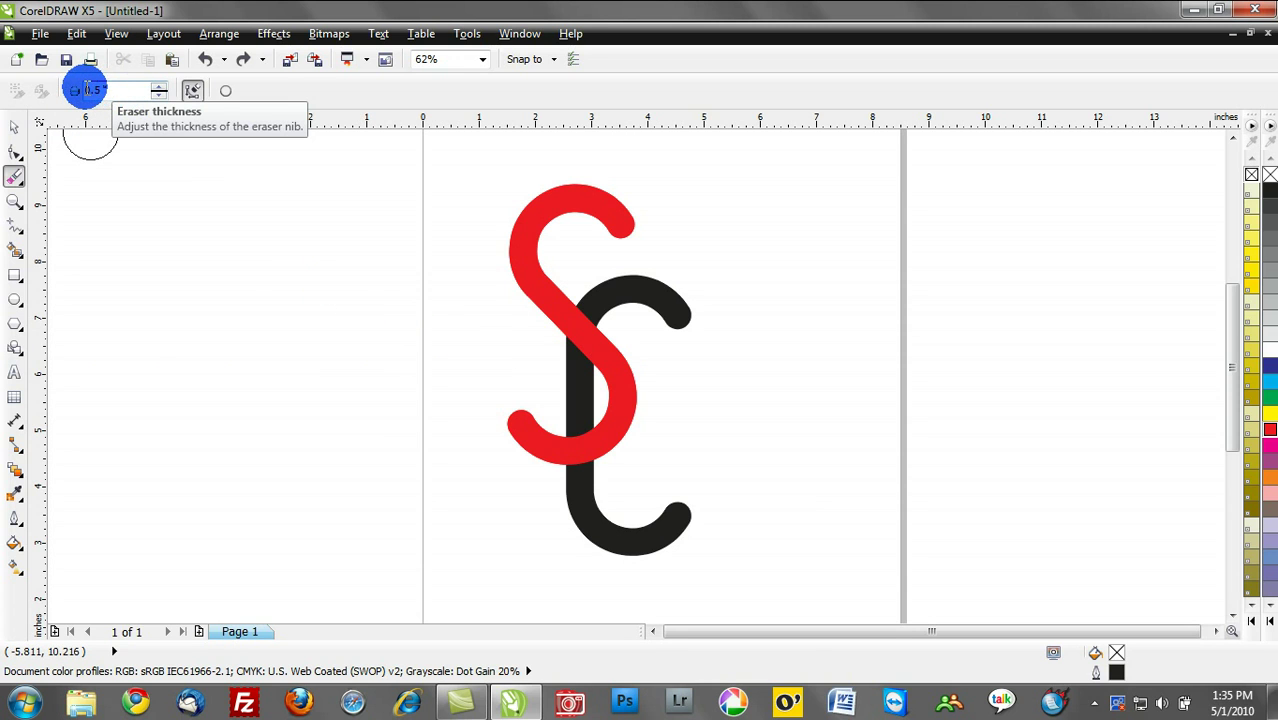
# Step: Set the eraser nib shape to square
pyautogui.click(226, 91)
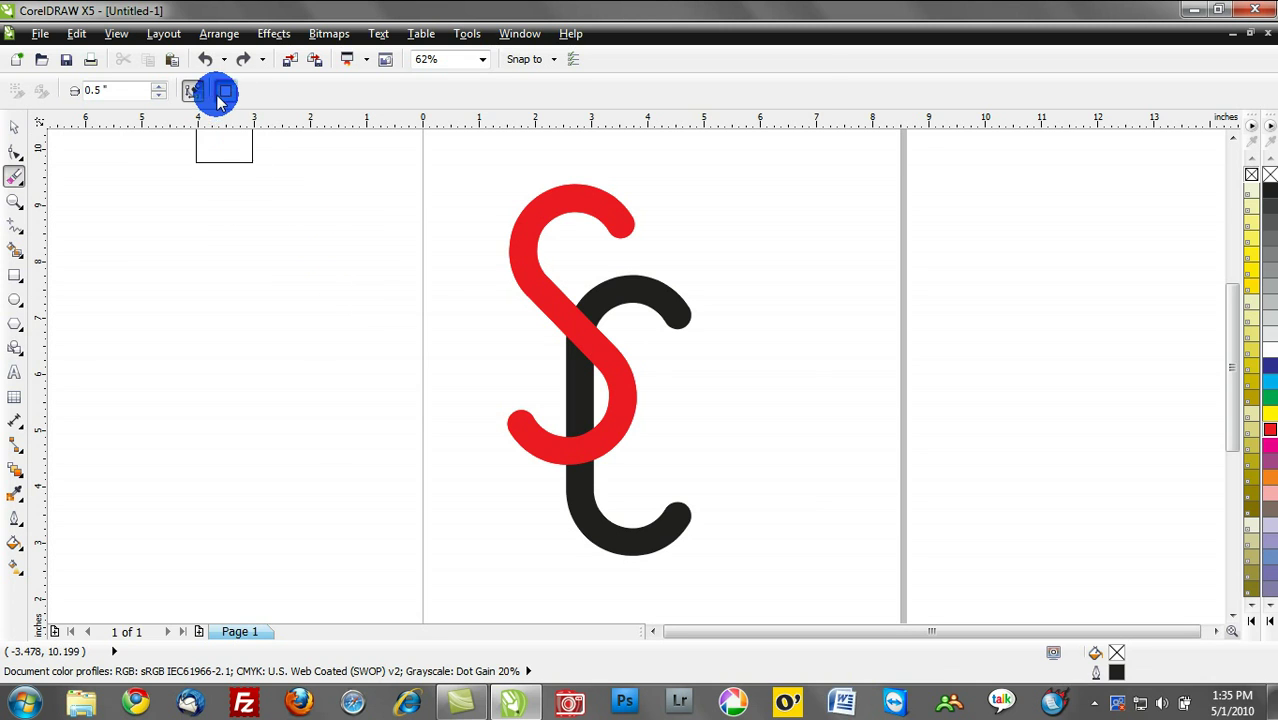
pyautogui.click(224, 91)
pyautogui.click(225, 91)
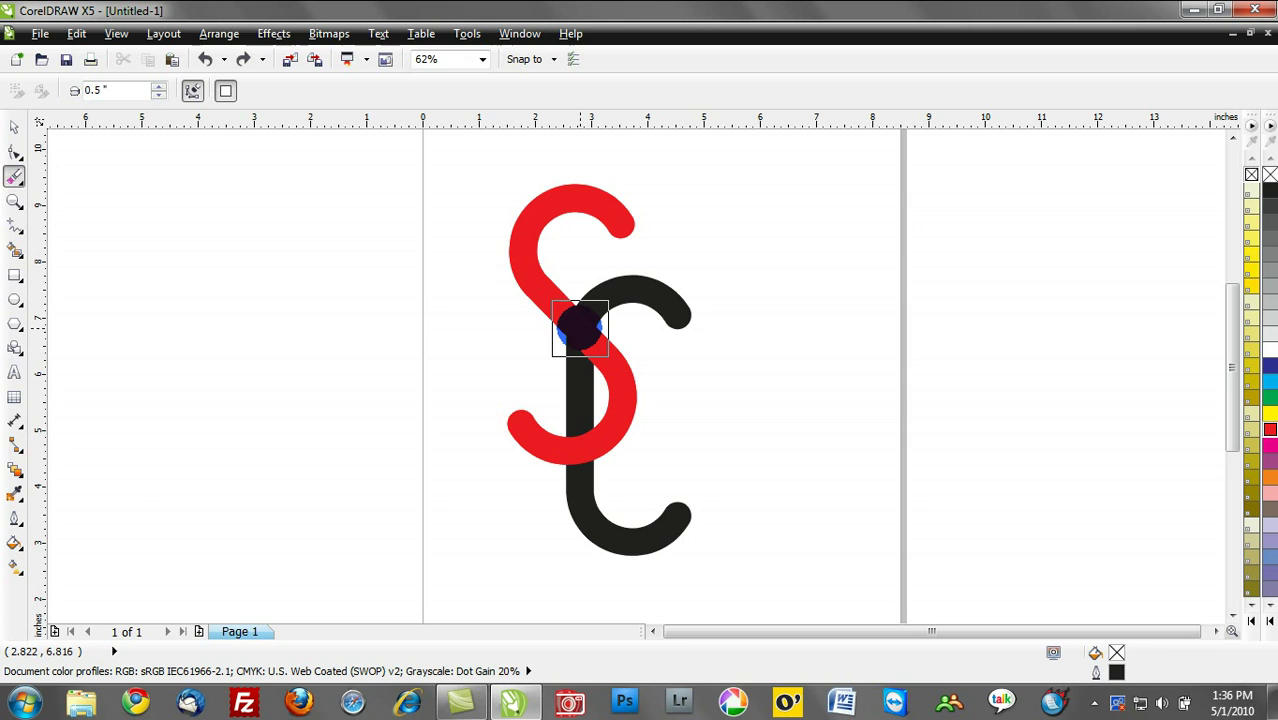
# Step: Select the red S and erase it where it crosses the top of the C
pyautogui.click(580, 328)
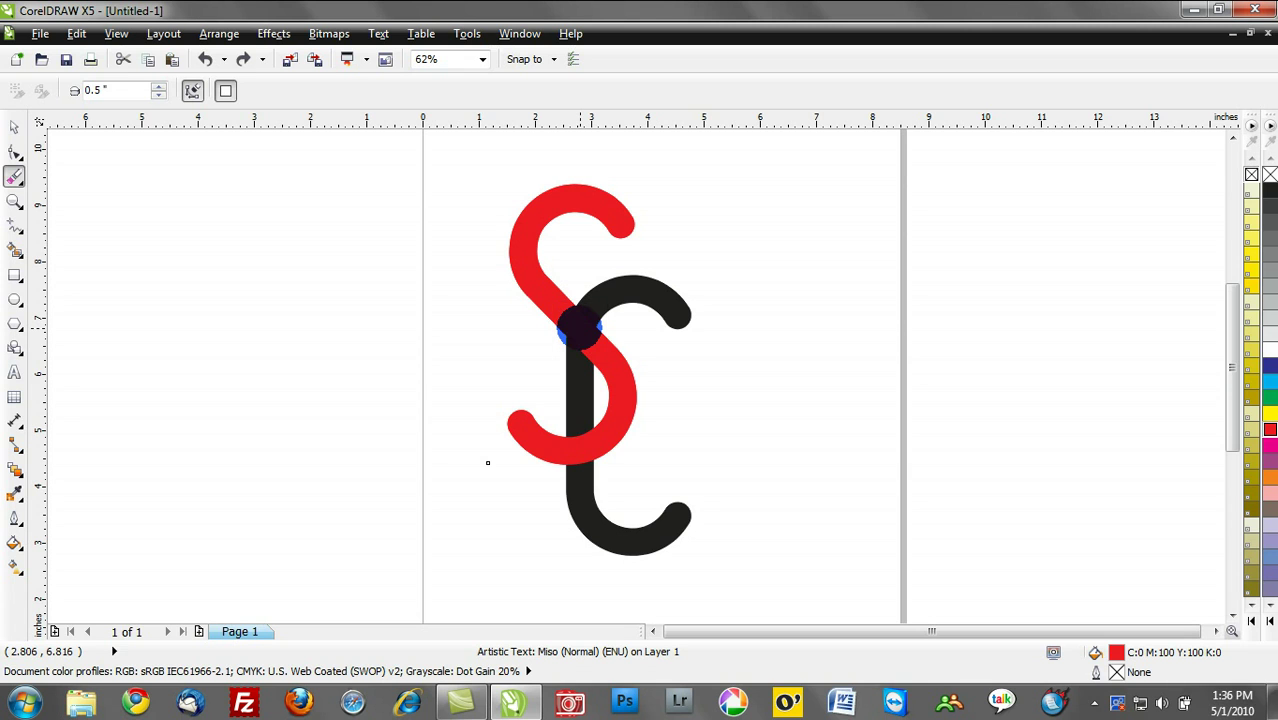
pyautogui.moveTo(580, 328)
pyautogui.mouseDown()
pyautogui.moveTo(573, 345)
pyautogui.moveTo(593, 320)
pyautogui.moveTo(574, 336)
pyautogui.mouseUp()
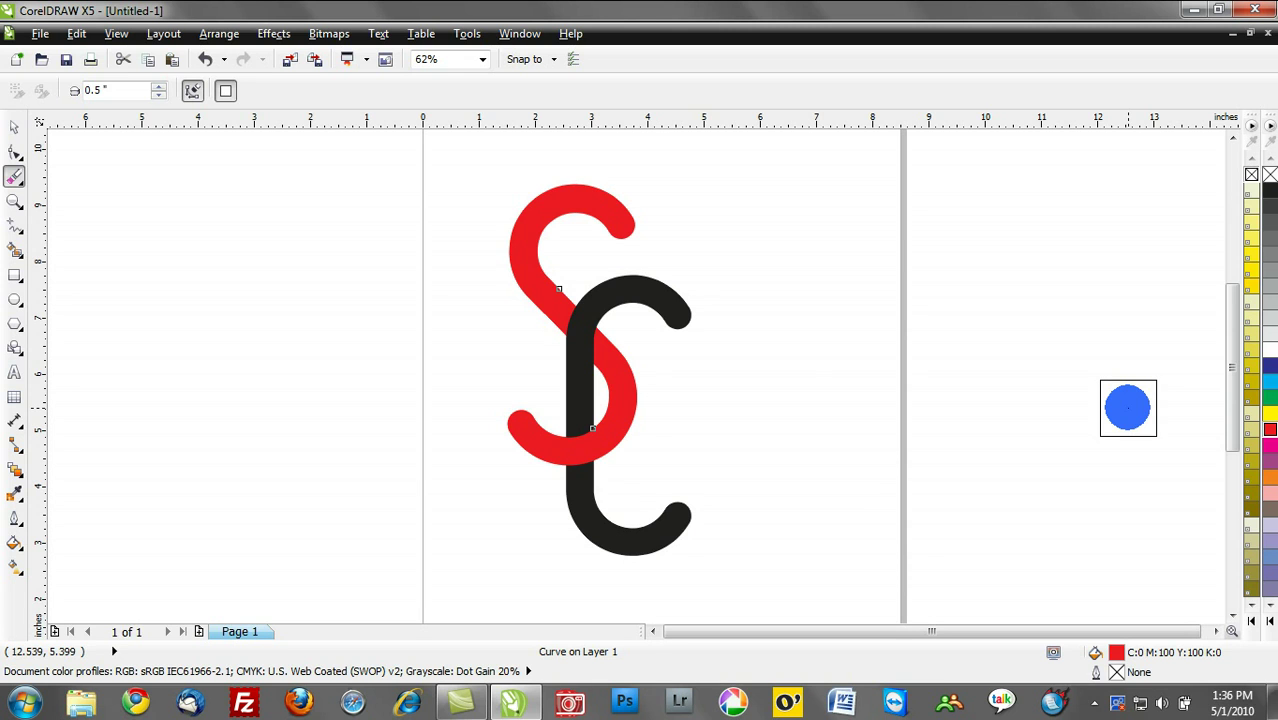
# Step: Return to the Pick tool and switch the view from Wireframe to Enhanced
pyautogui.click(16, 128)
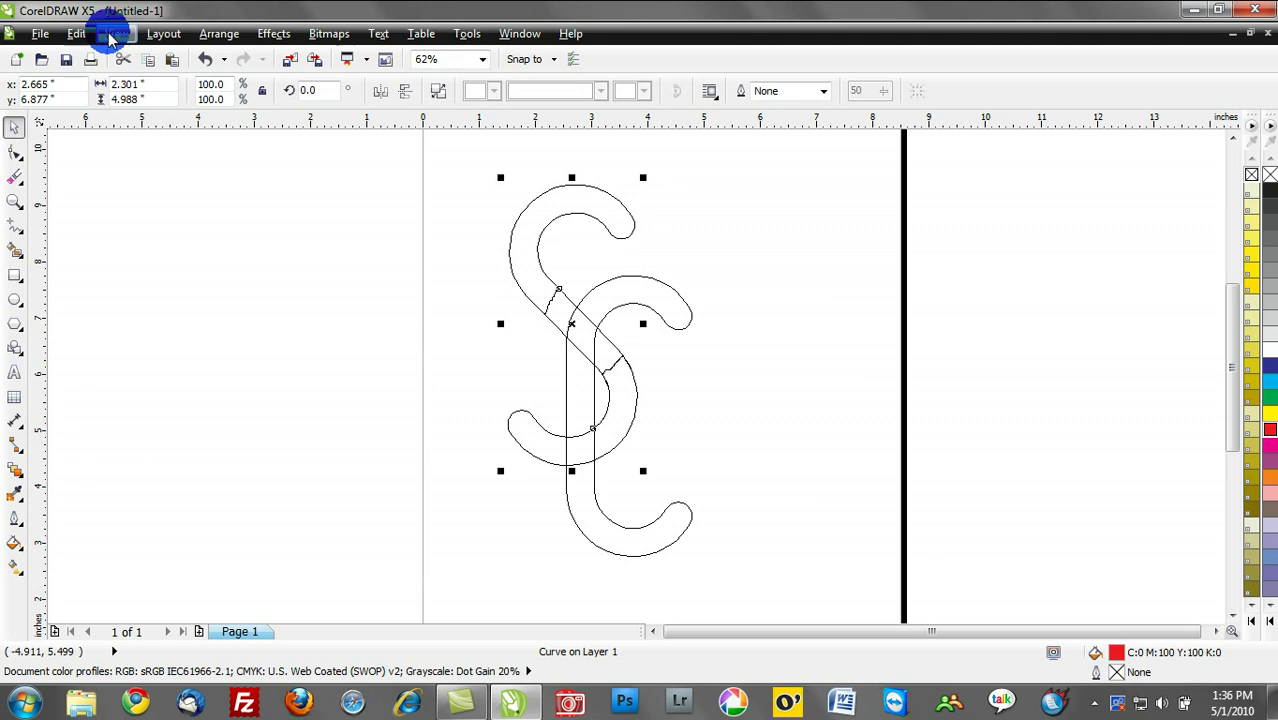
pyautogui.click(579, 331)
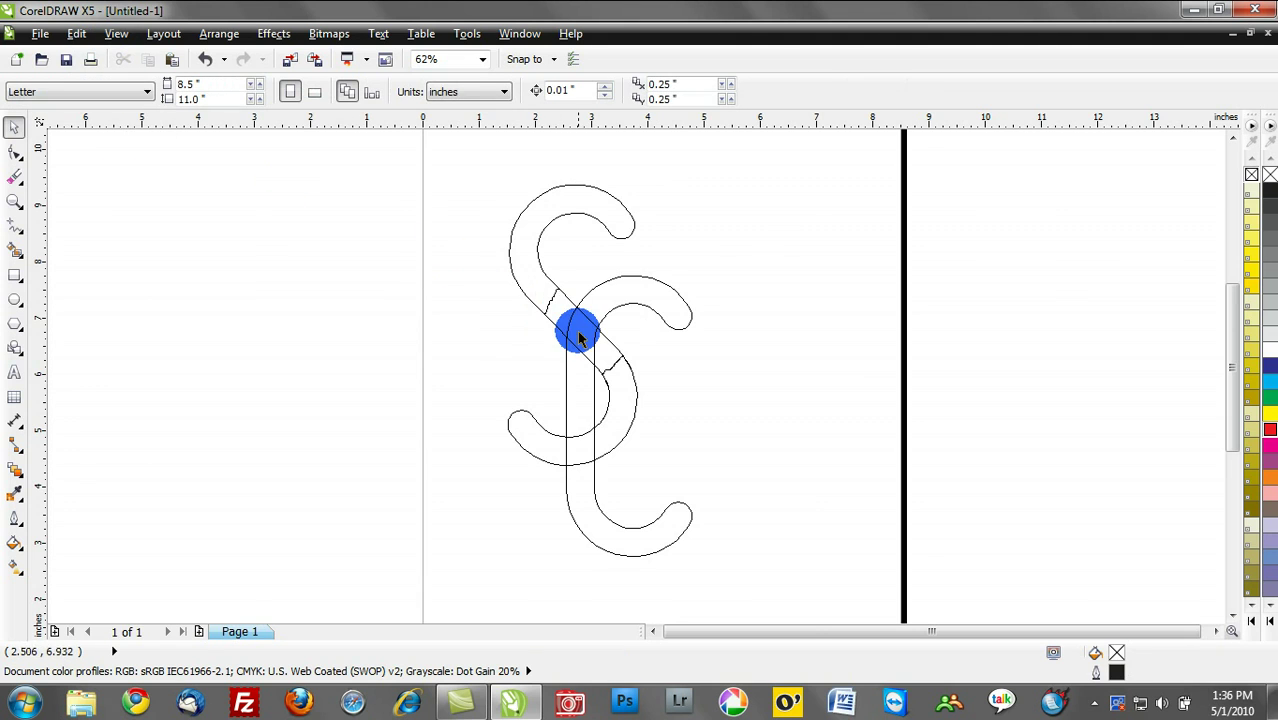
pyautogui.scroll(4, 579, 333)
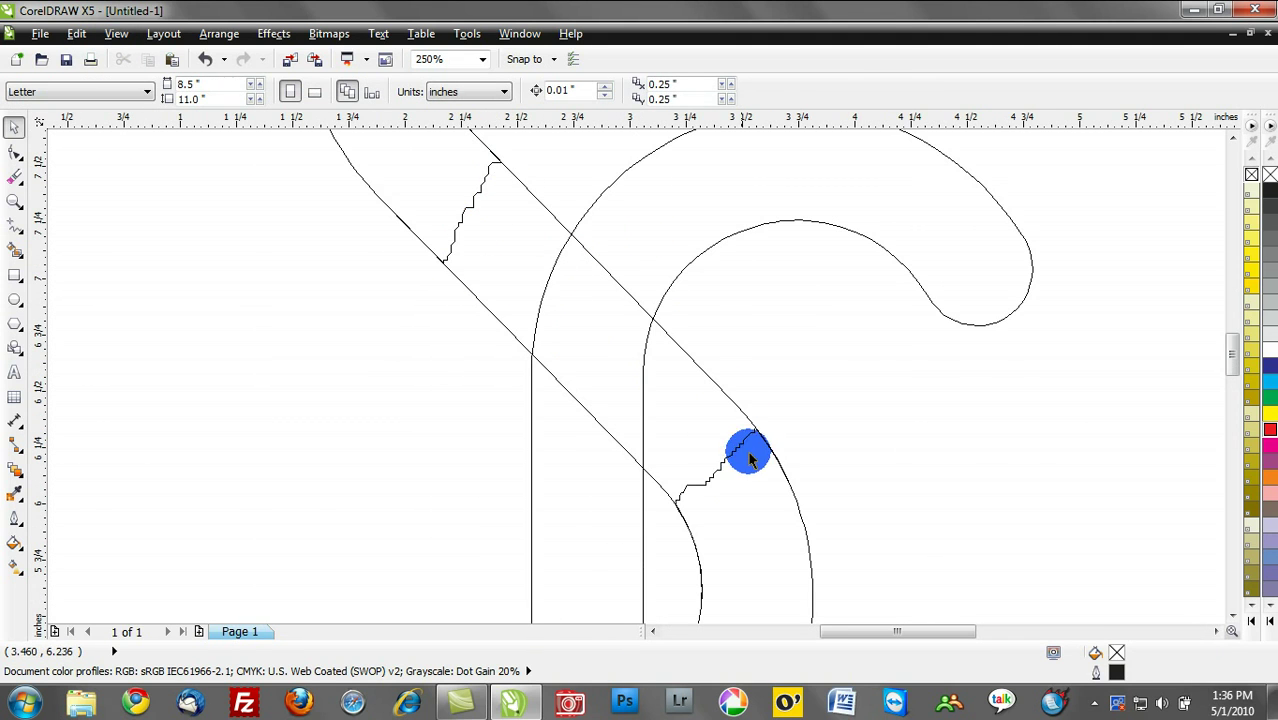
pyautogui.scroll(-2, 658, 491)
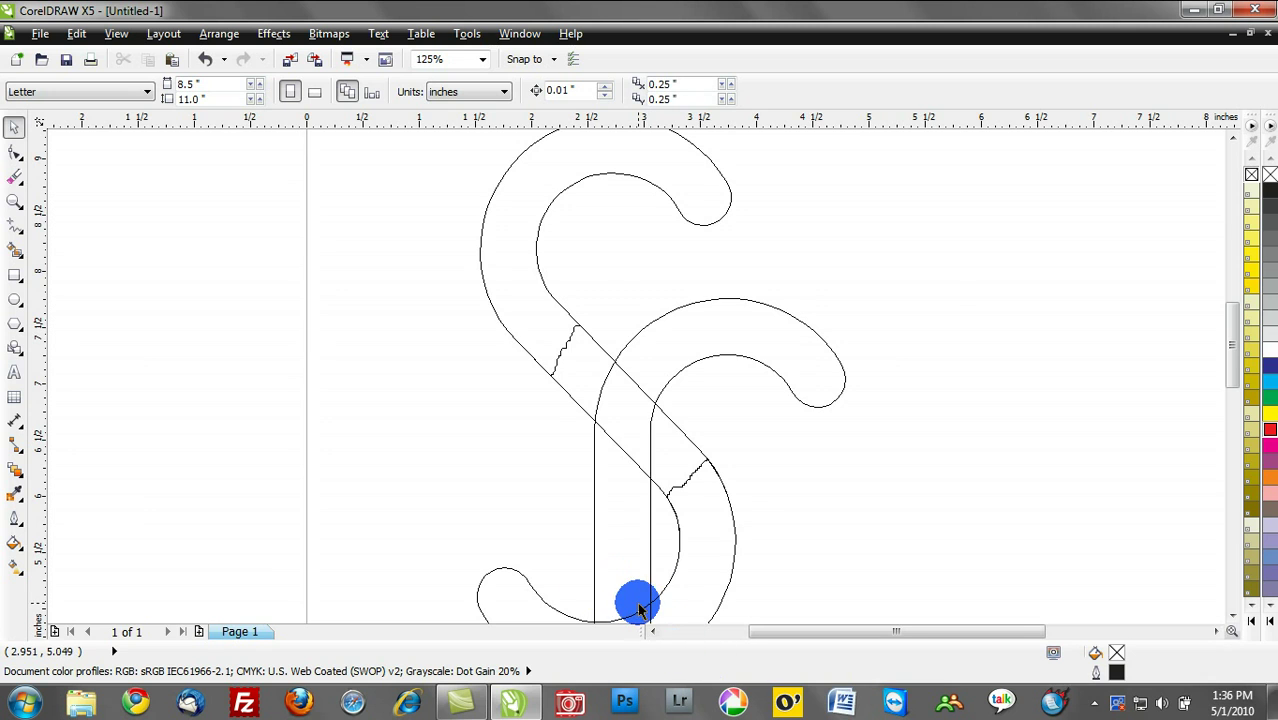
pyautogui.scroll(-2, 641, 613)
pyautogui.scroll(1, 642, 614)
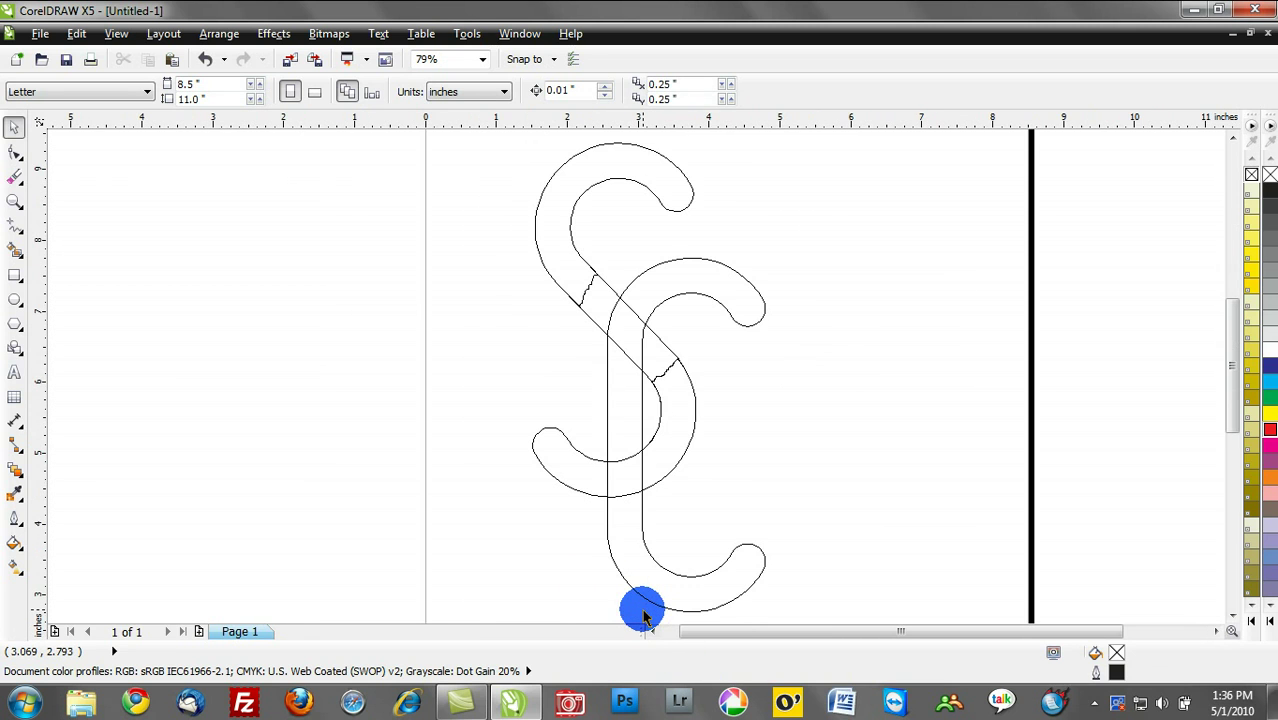
pyautogui.click(116, 33)
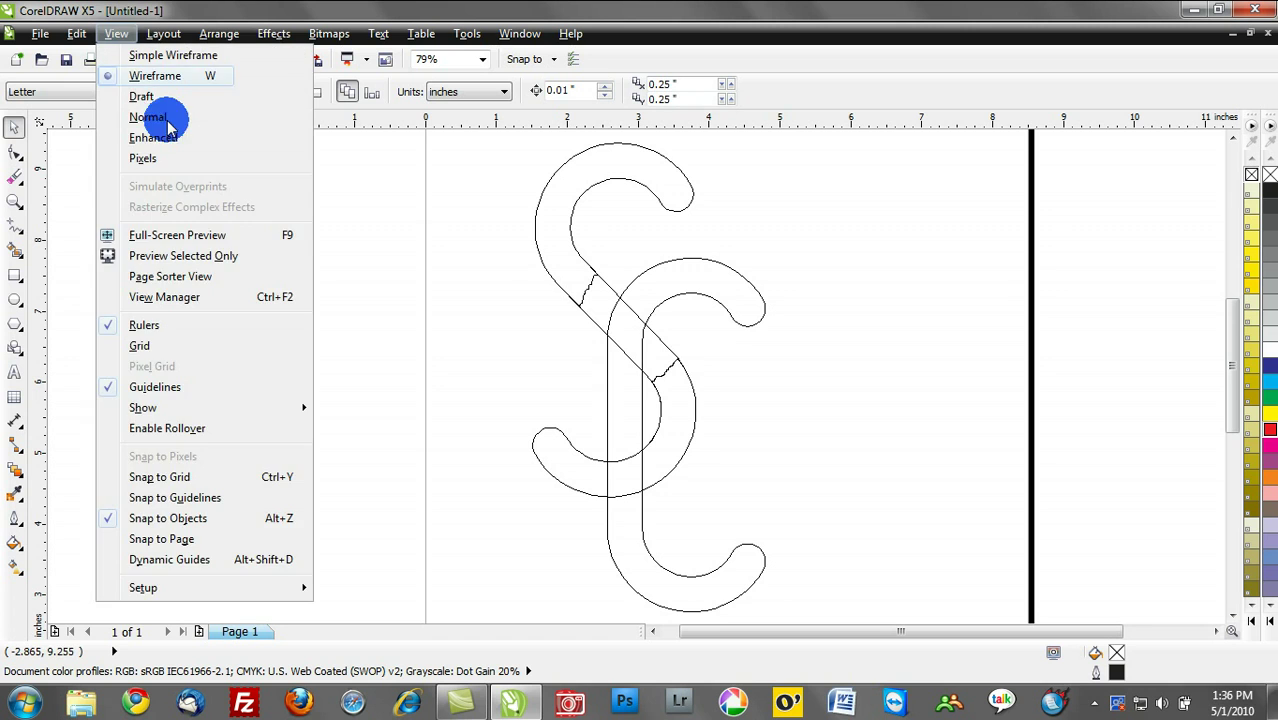
pyautogui.click(176, 145)
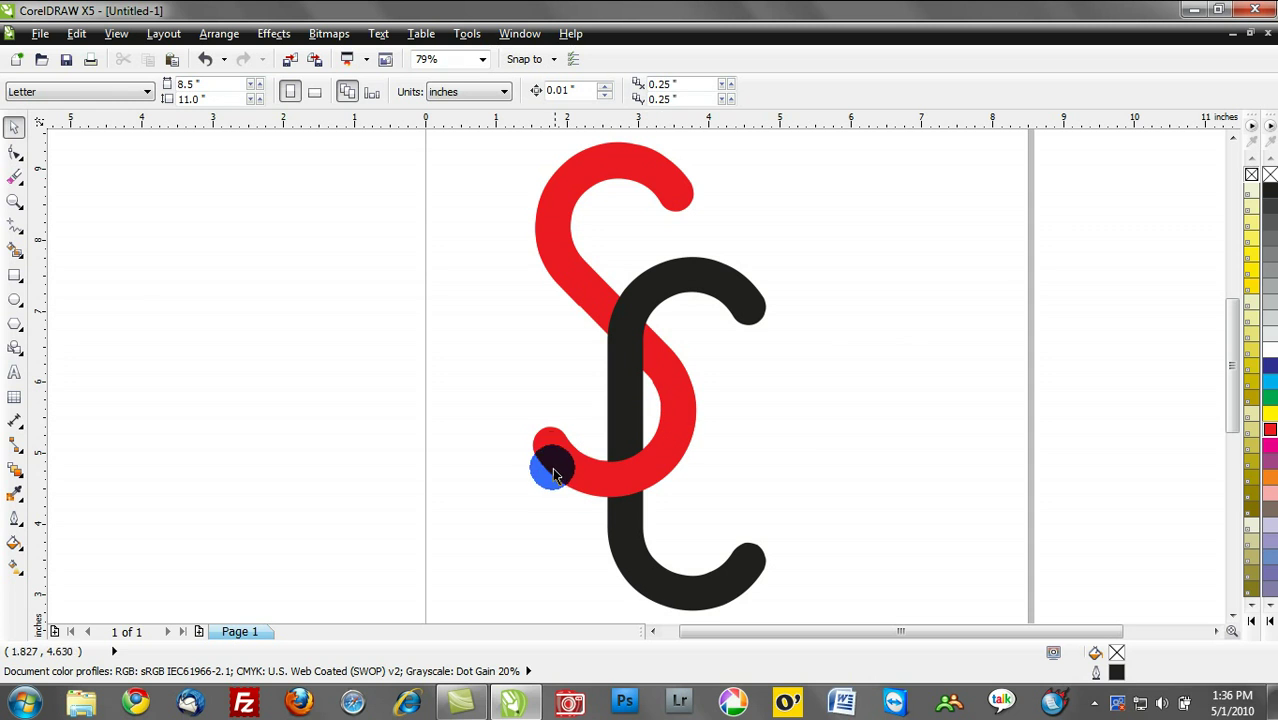
# Step: Select the red S and black C together and Trim the C where the S overlaps
pyautogui.moveTo(565, 474); pyautogui.dragTo(443, 423)
pyautogui.hotkey('ctrl', 'z')
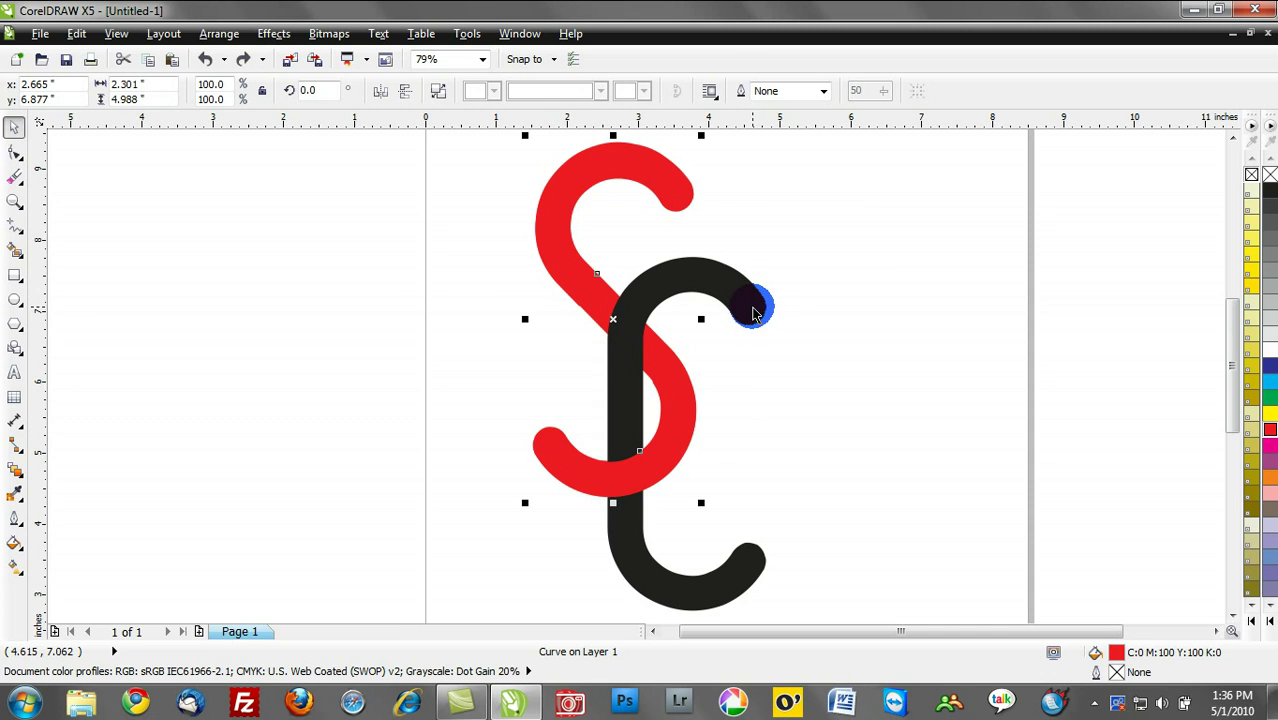
pyautogui.keyDown('shift'); pyautogui.click(754, 312); pyautogui.keyUp('shift')
pyautogui.moveTo(756, 300); pyautogui.dragTo(965, 292)
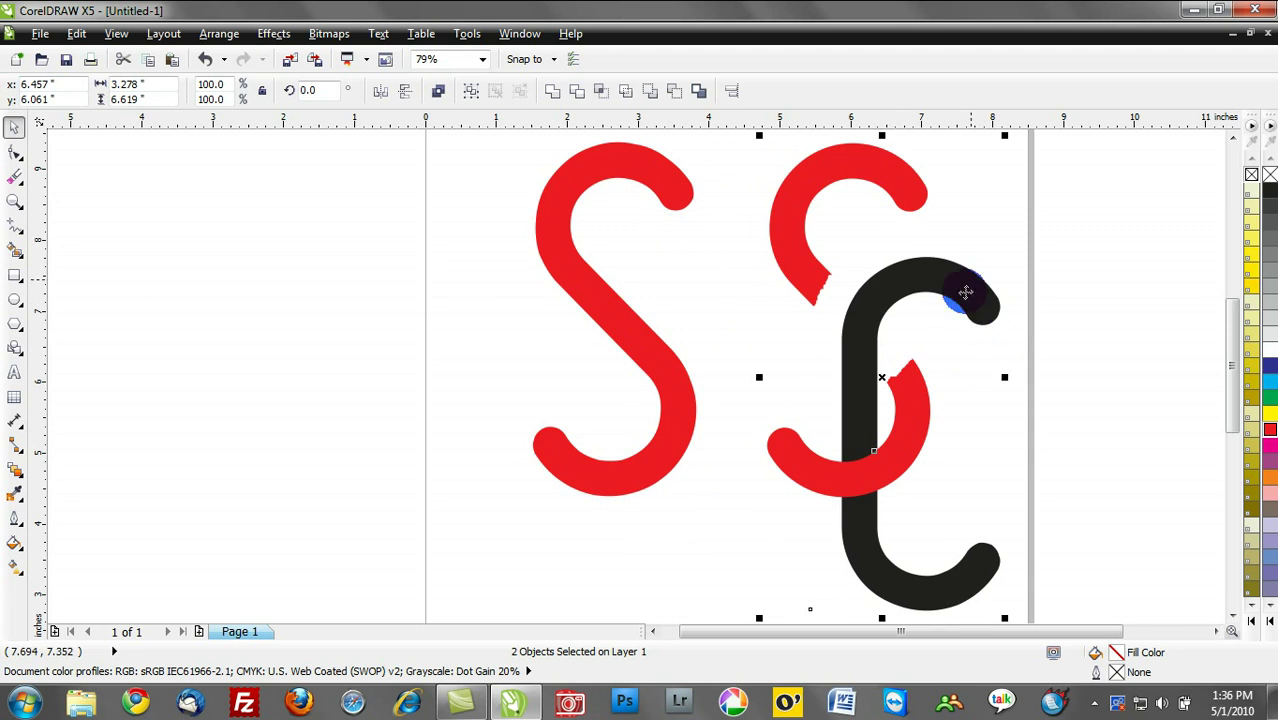
pyautogui.hotkey('ctrl', 'z')
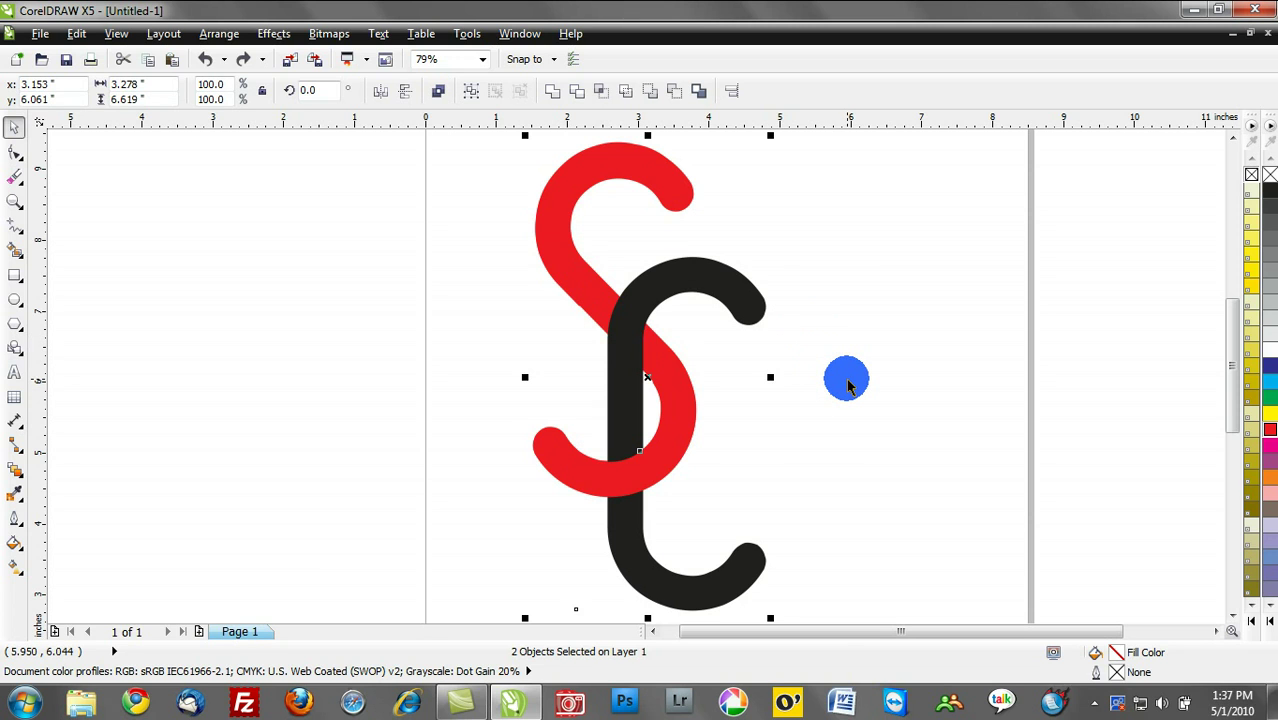
pyautogui.click(585, 95)
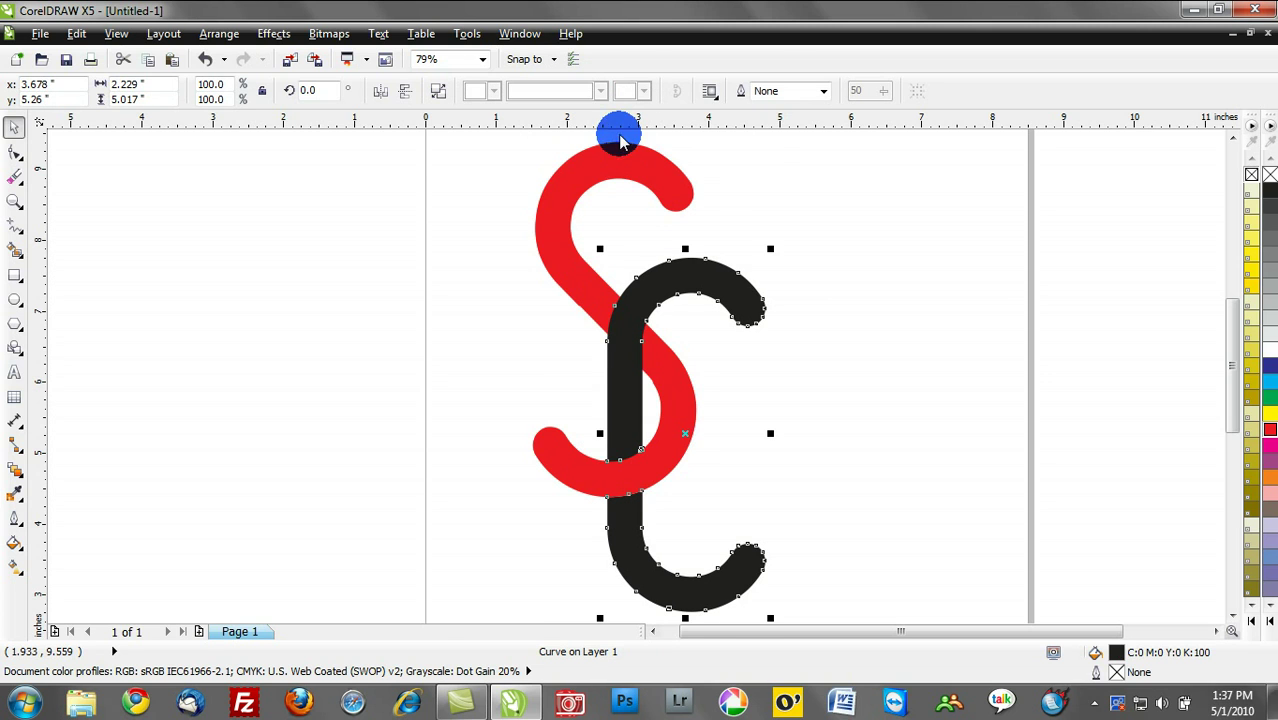
# Step: Drag the two leftover split red pieces off the page and delete them
pyautogui.click(870, 262)
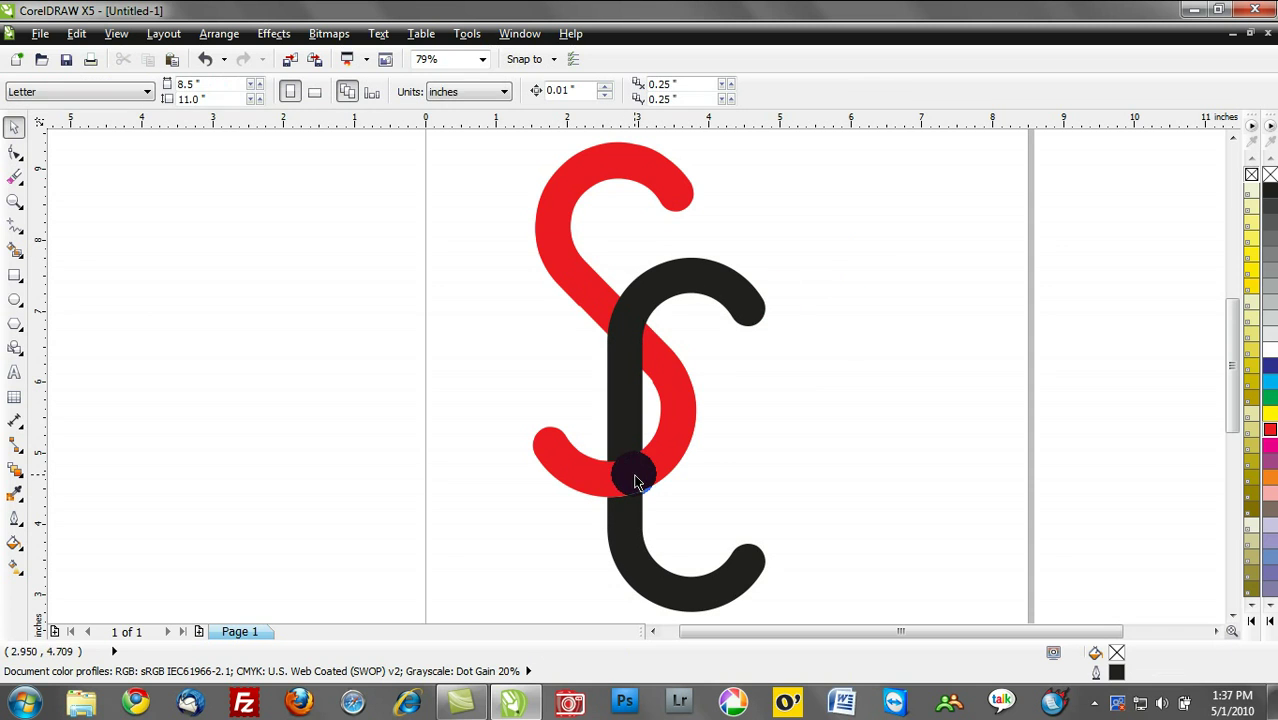
pyautogui.moveTo(600, 466); pyautogui.dragTo(352, 462)
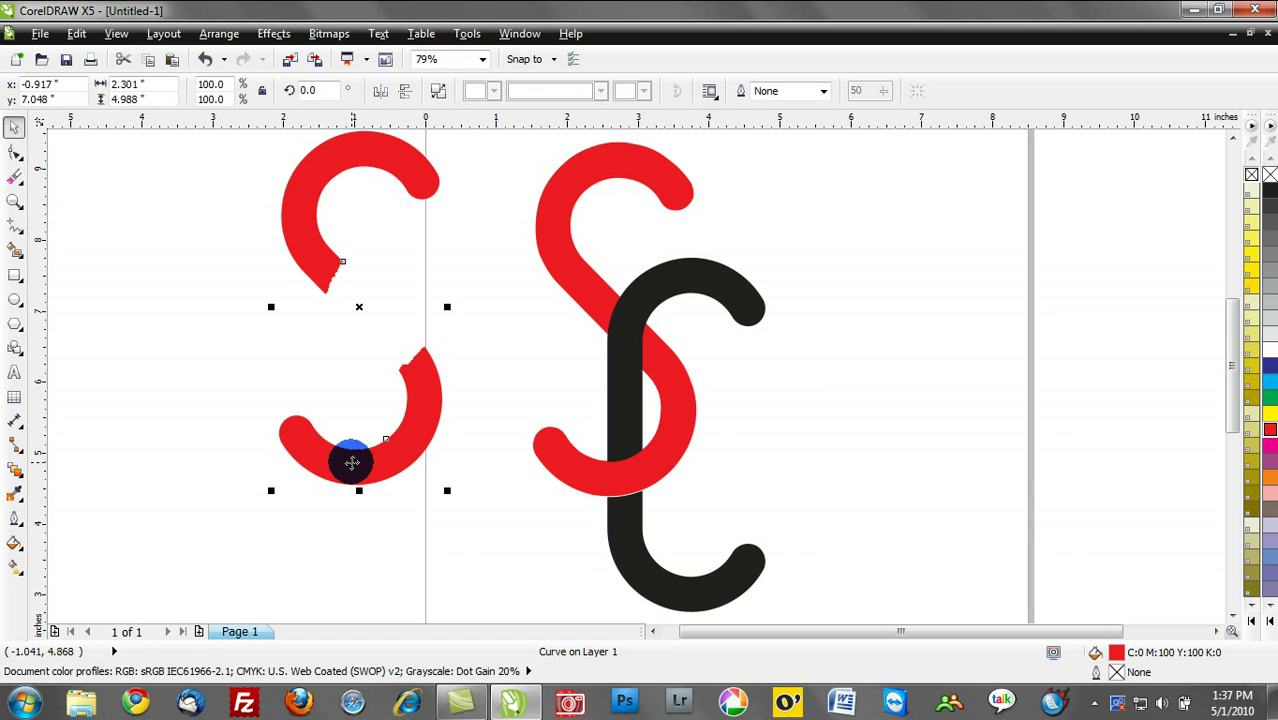
pyautogui.press('Delete')
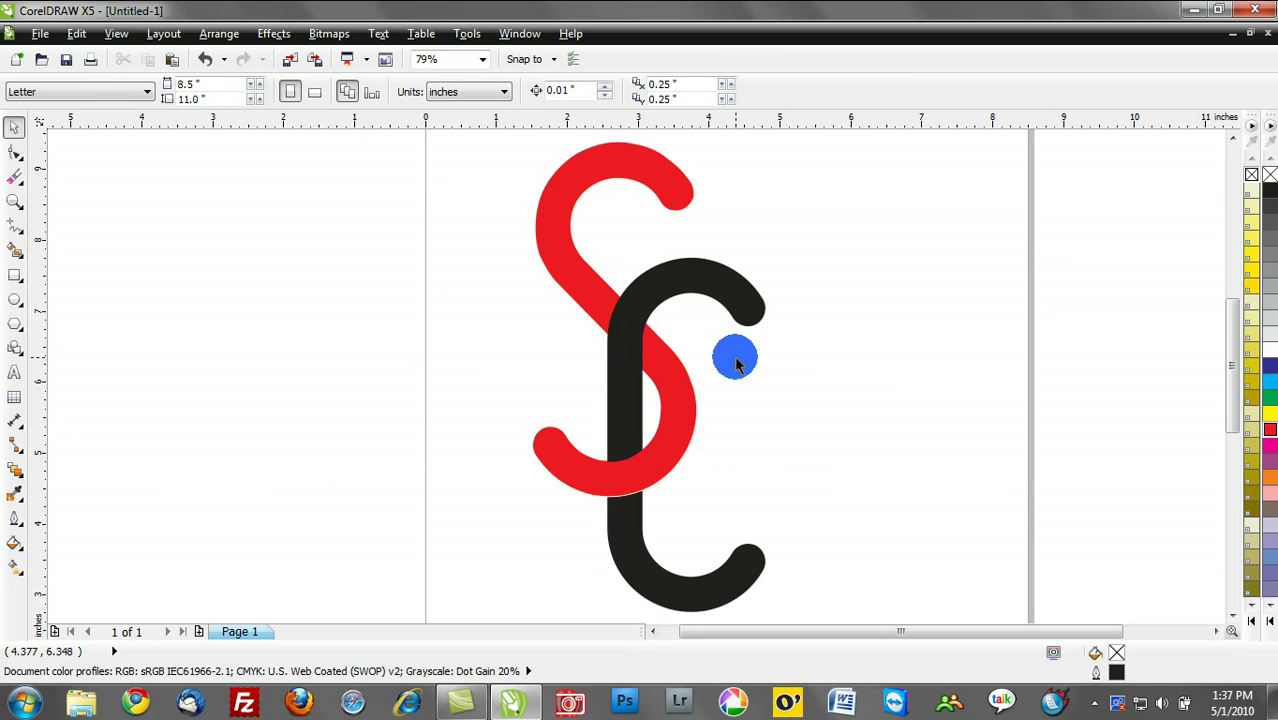
# Step: Move the black C aside to inspect its trimmed cut, then undo the move
pyautogui.moveTo(640, 346); pyautogui.dragTo(803, 304)
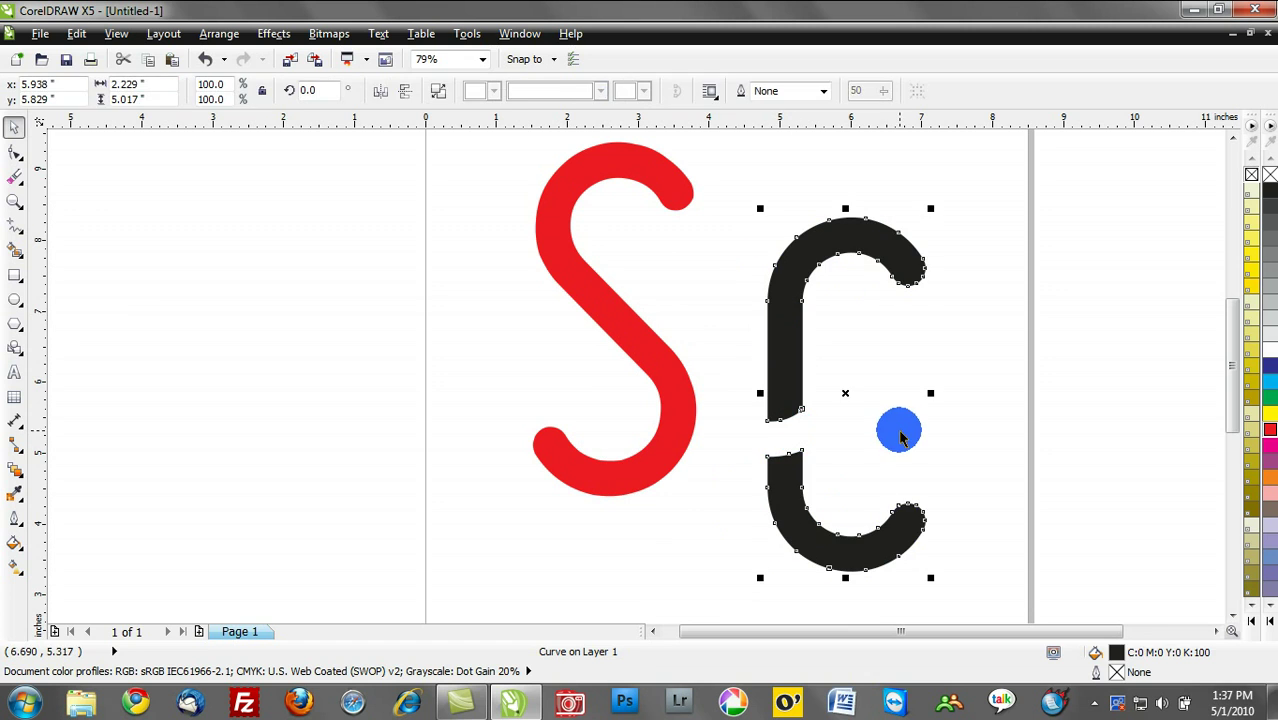
pyautogui.click(895, 445)
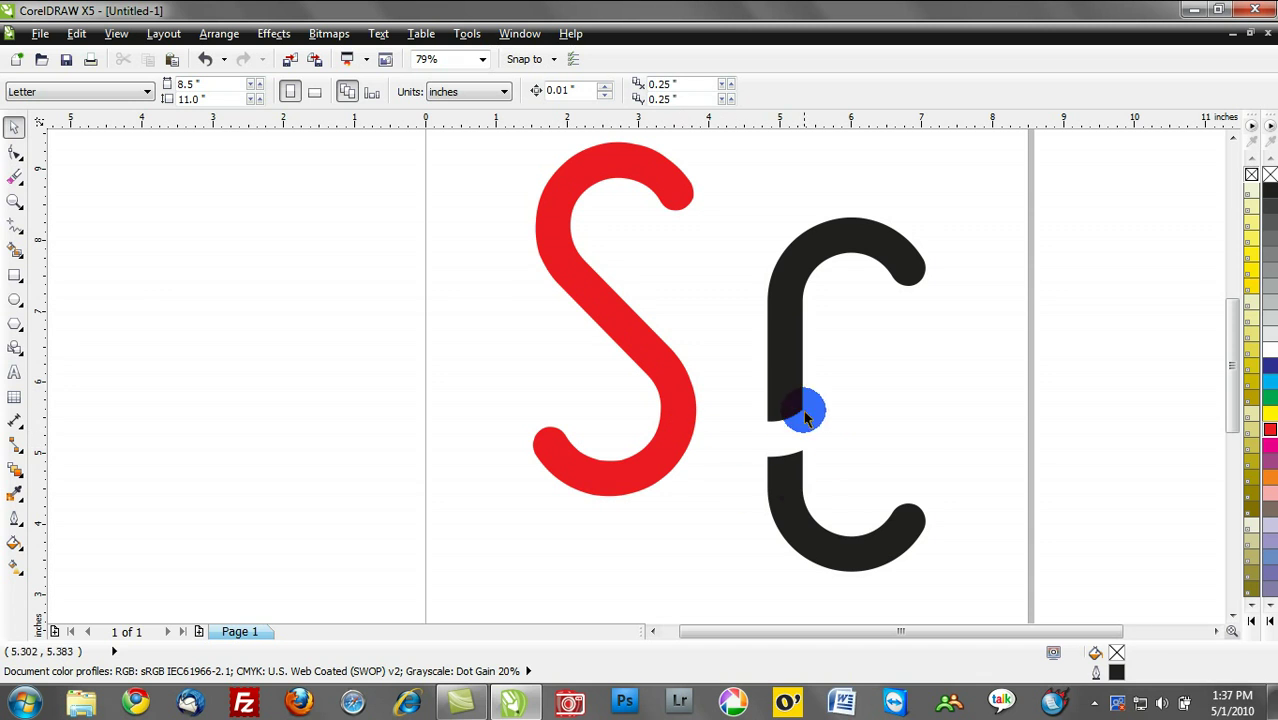
pyautogui.hotkey('ctrl', 'z')
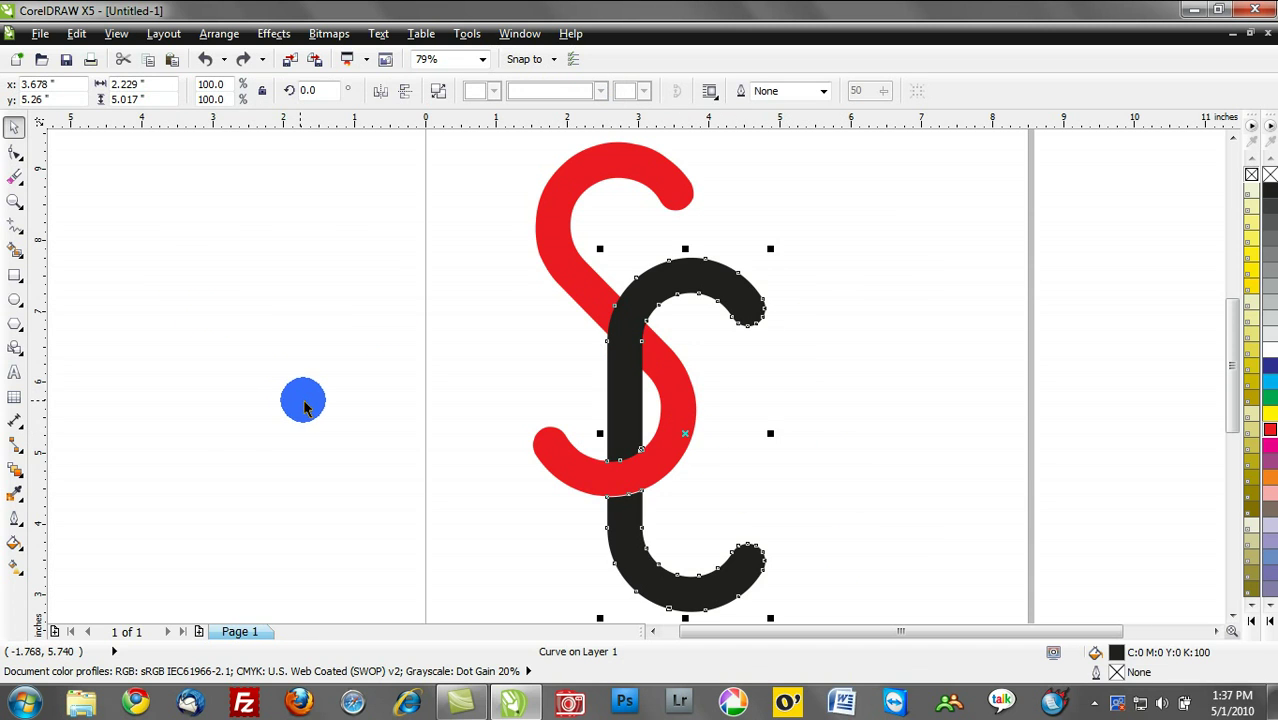
pyautogui.click(838, 437)
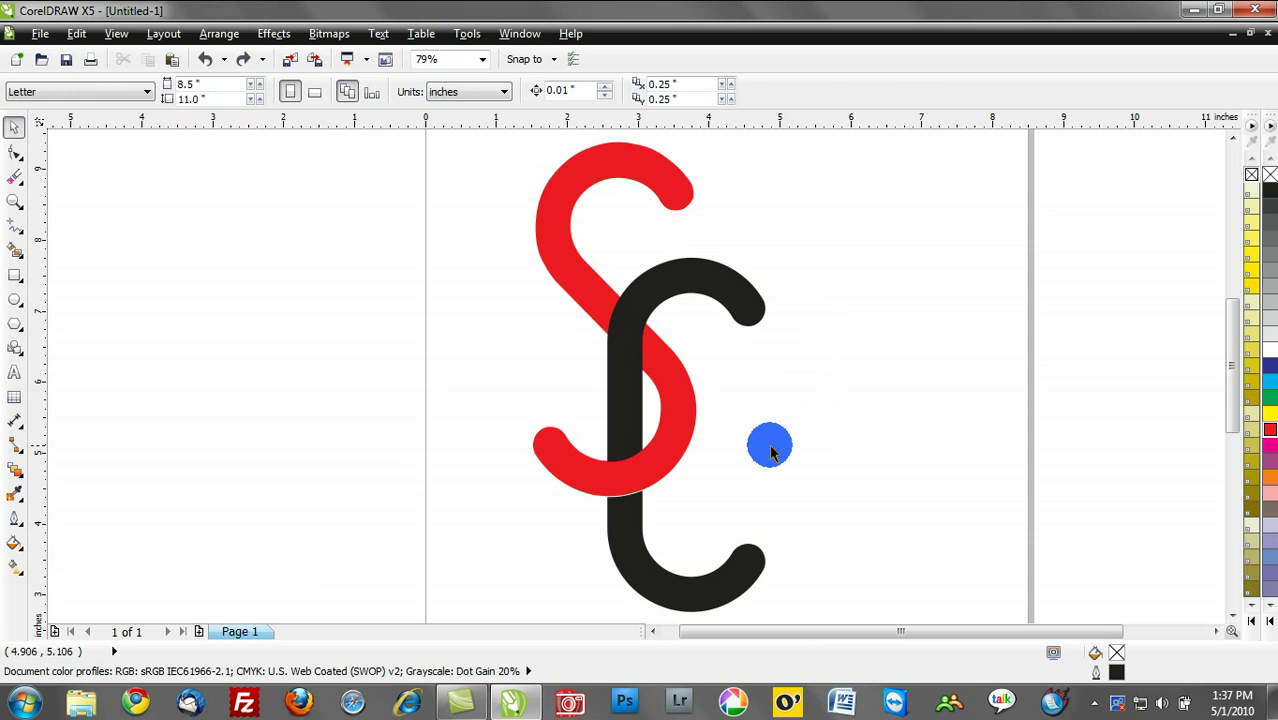
# Step: Delete the restored red pieces, then select all objects and delete both letters
pyautogui.hotkey('ctrl', 'z')
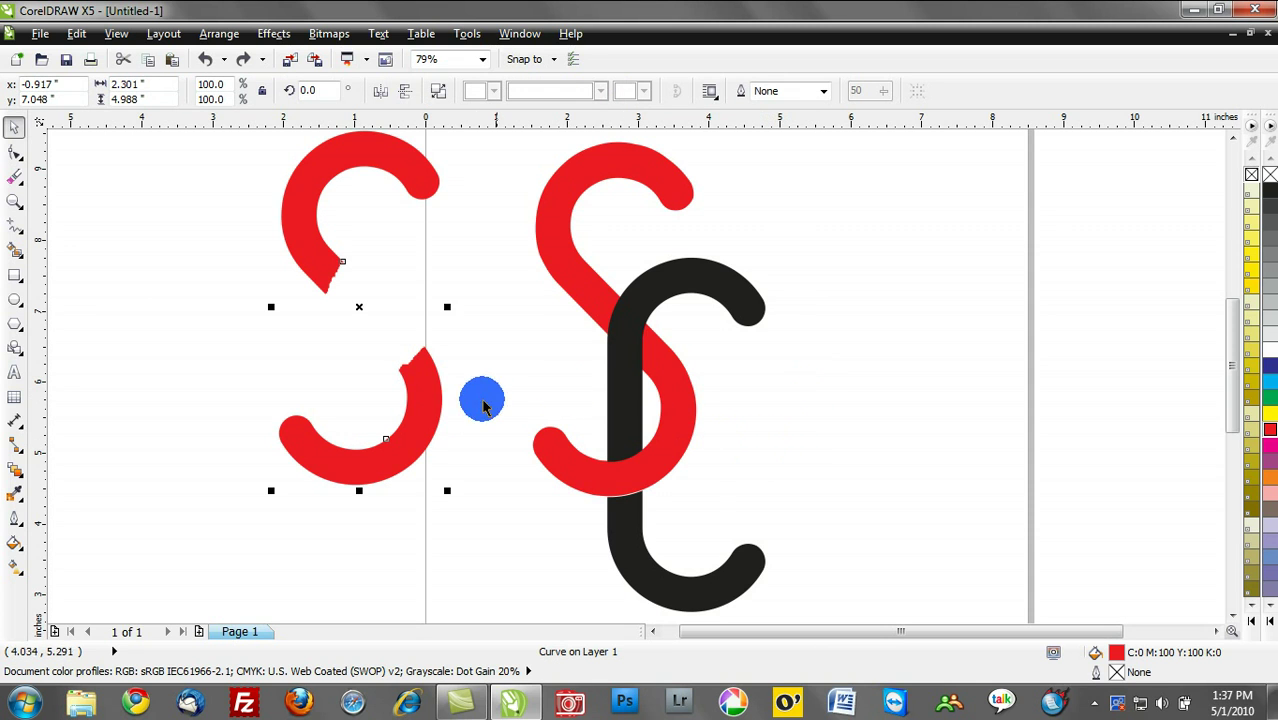
pyautogui.press('Delete')
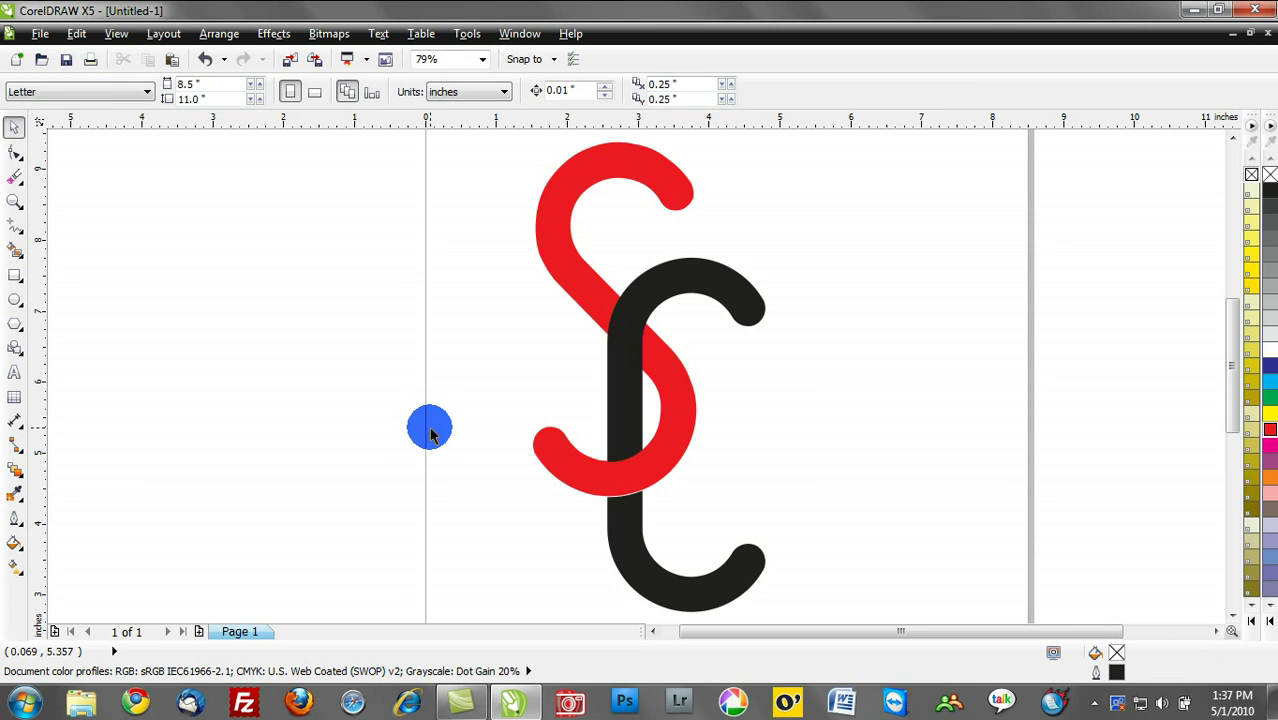
pyautogui.doubleClick(14, 128)
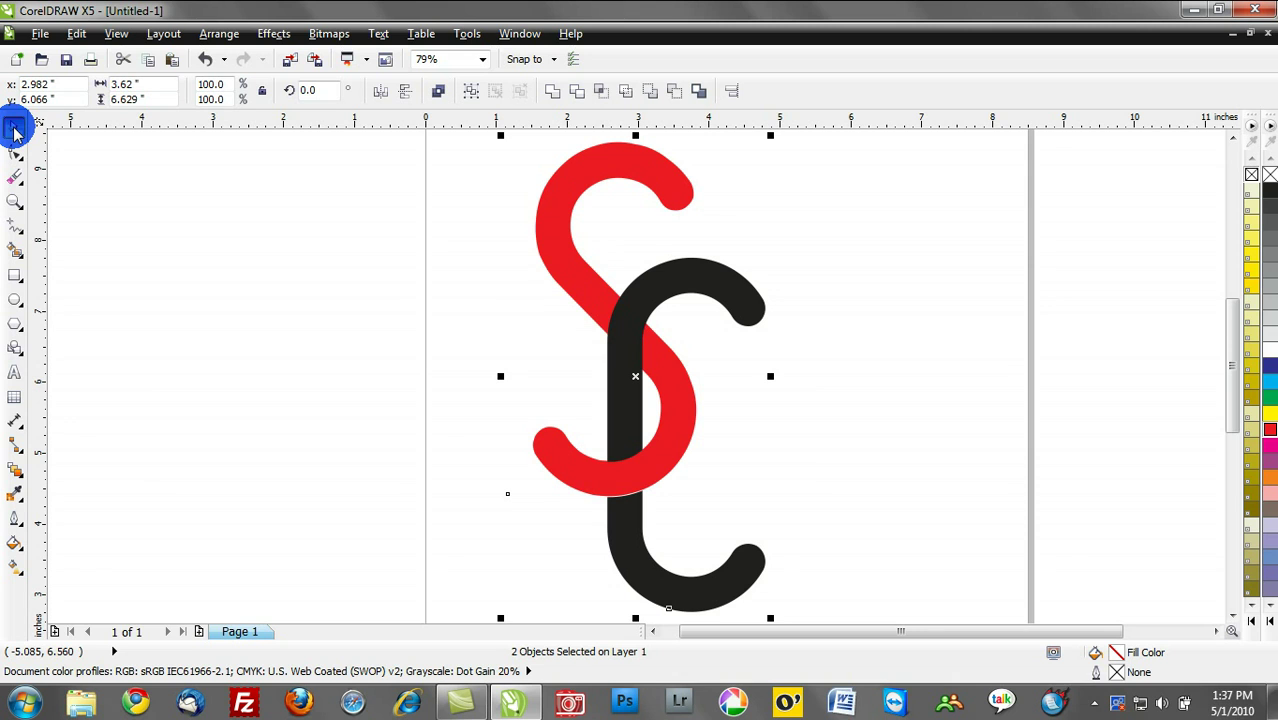
pyautogui.press('Delete')
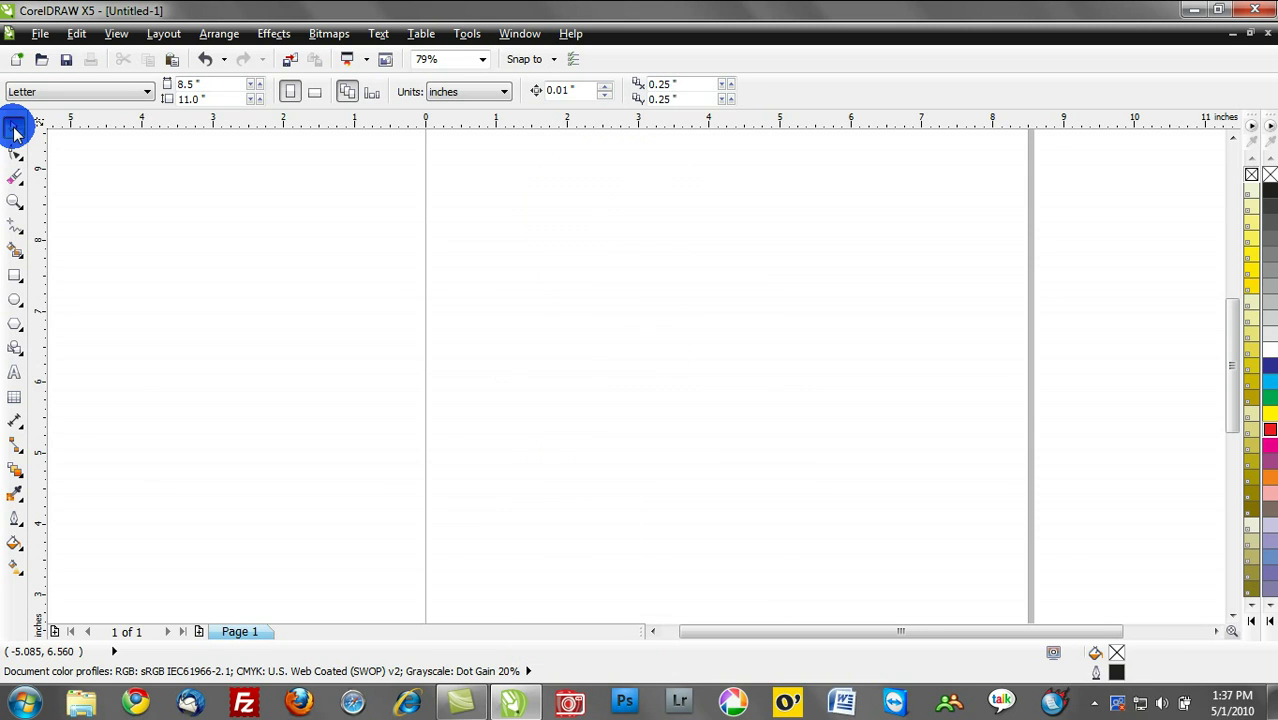